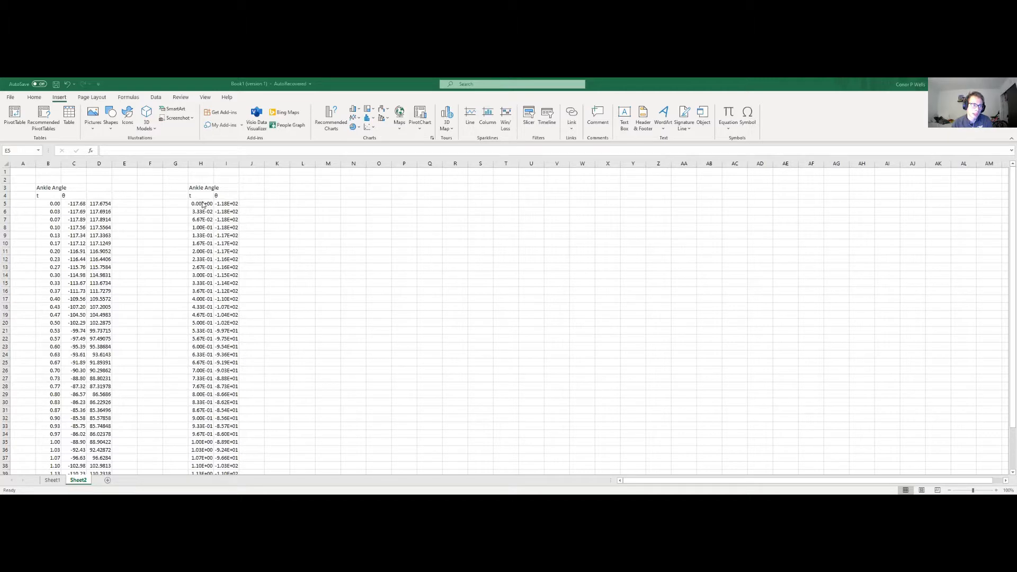
Step: Format cells H5:I44 as Number with two decimal places
left_click_drag(203, 204, 229, 468)
right_click(223, 386)
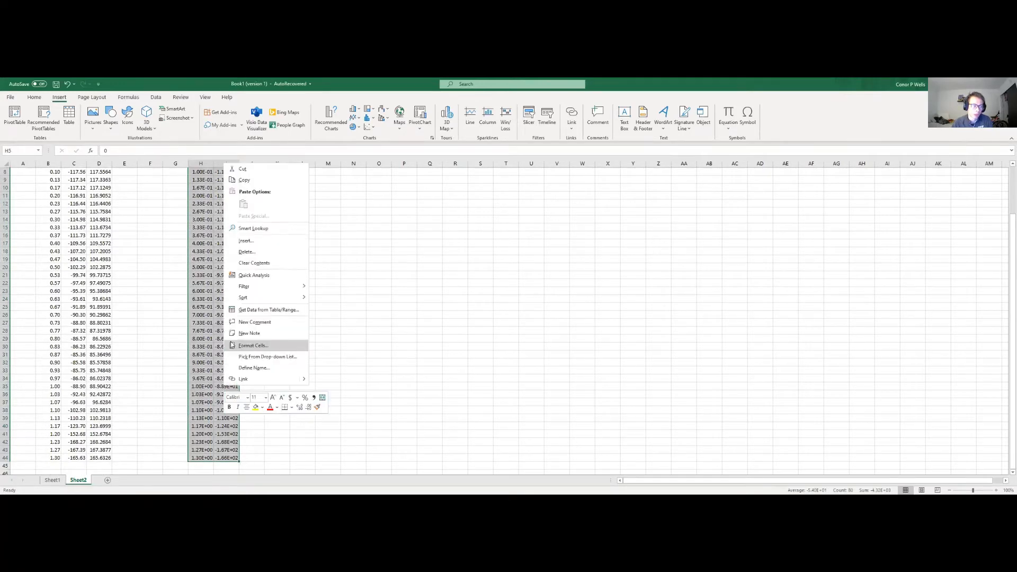
left_click(244, 346)
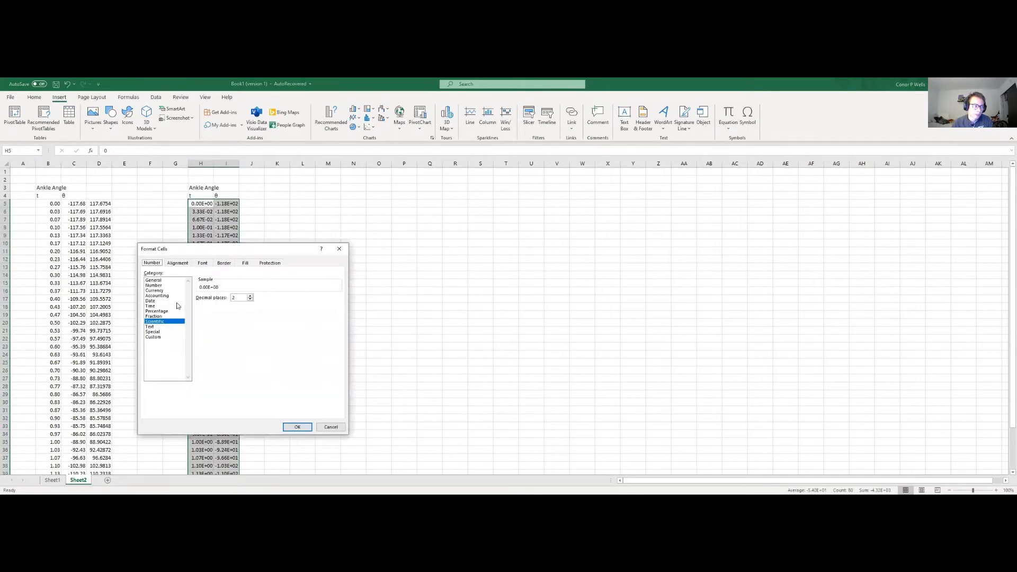
left_click(160, 286)
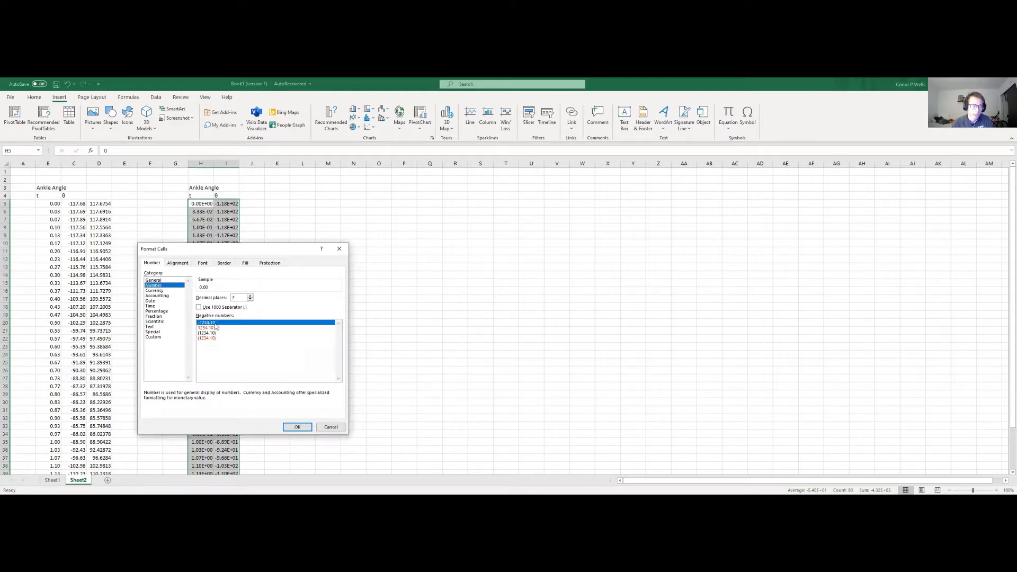
left_click(297, 427)
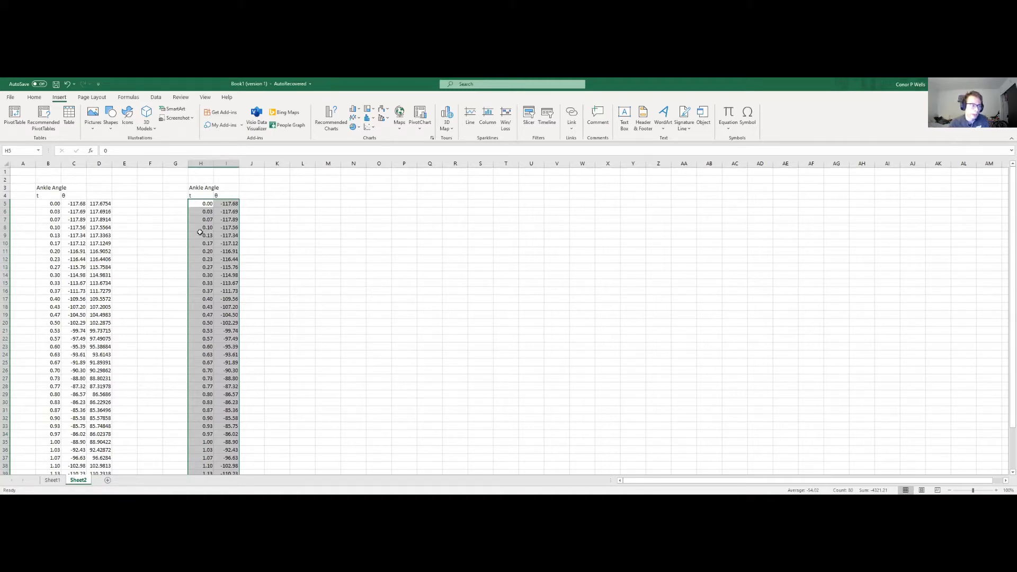
Step: Enter the formula =ABS(I5) in cell J5 to get the absolute value of the first ankle angle
left_click(257, 207)
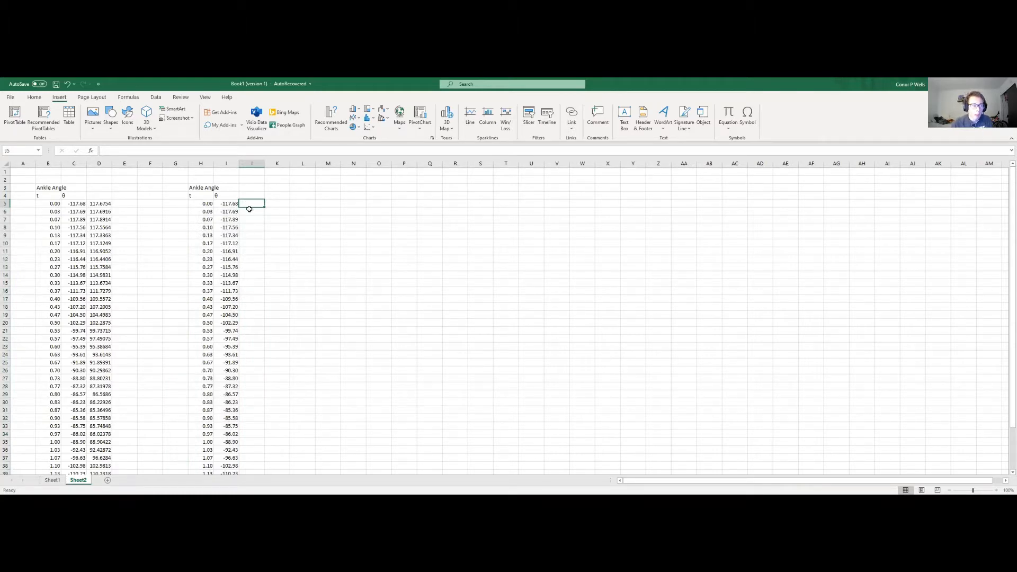
scroll(227, 268, "down", 2)
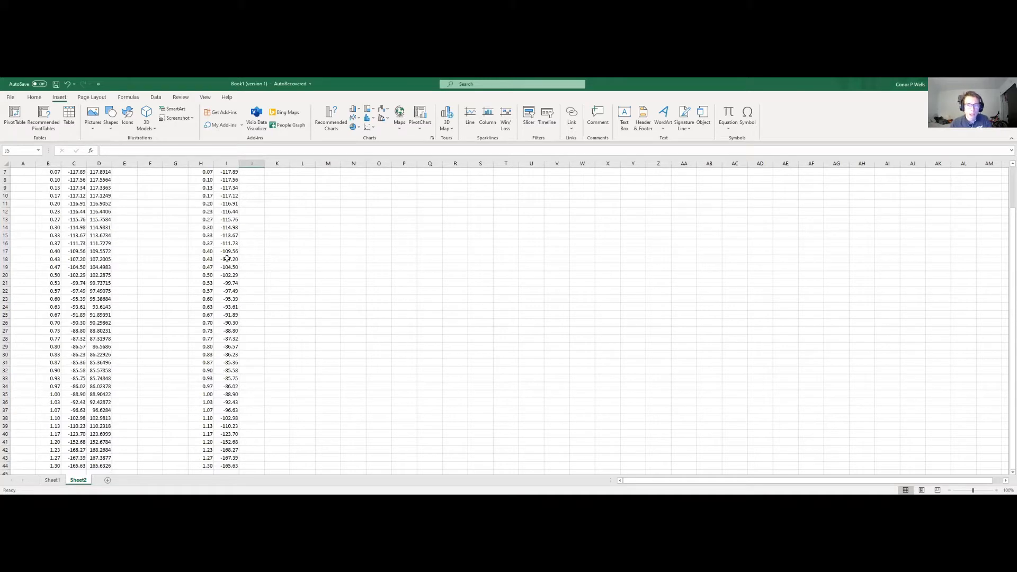
scroll(274, 307, "up", 2)
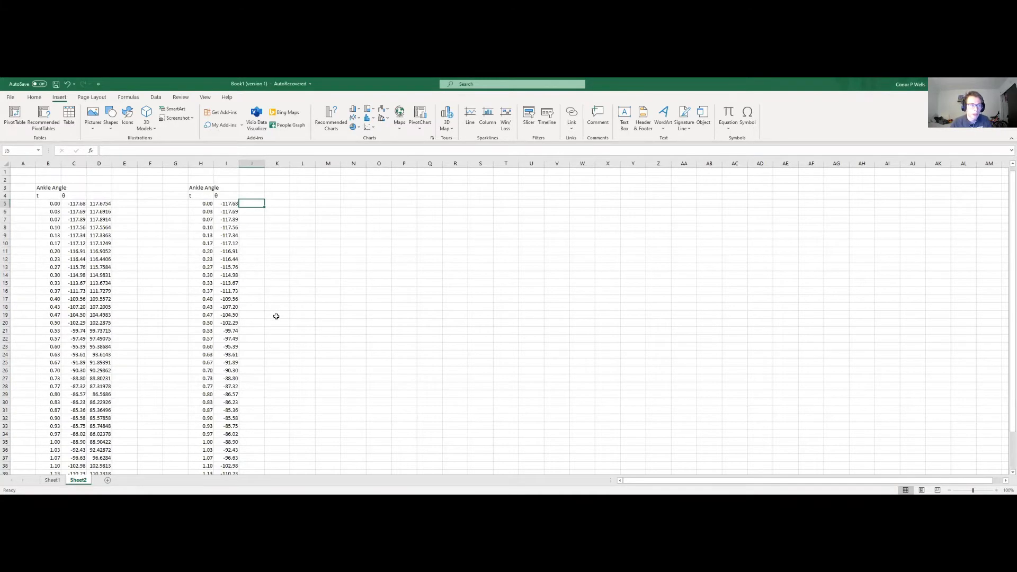
double_click(252, 202)
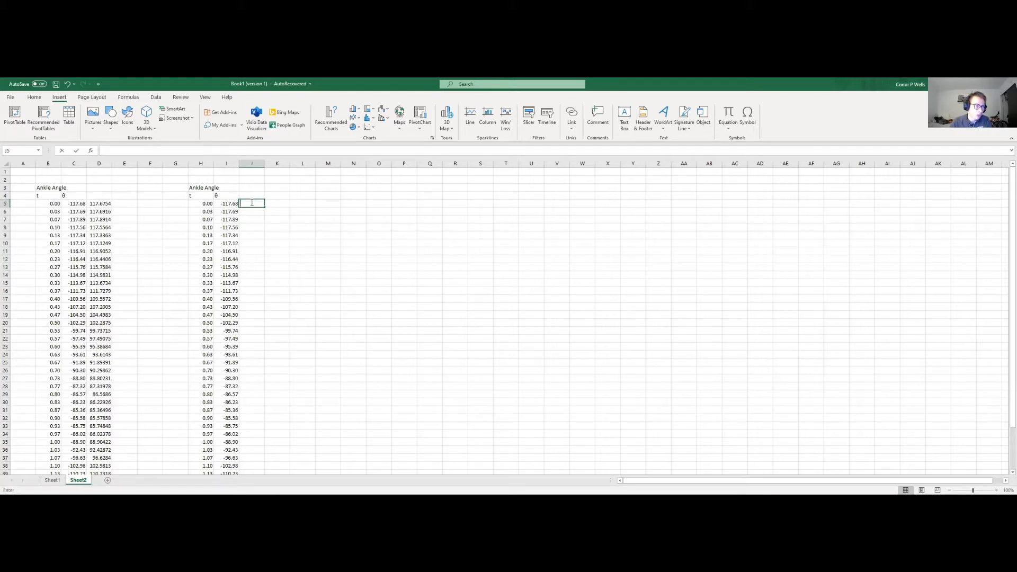
scroll(244, 213, "down", 1)
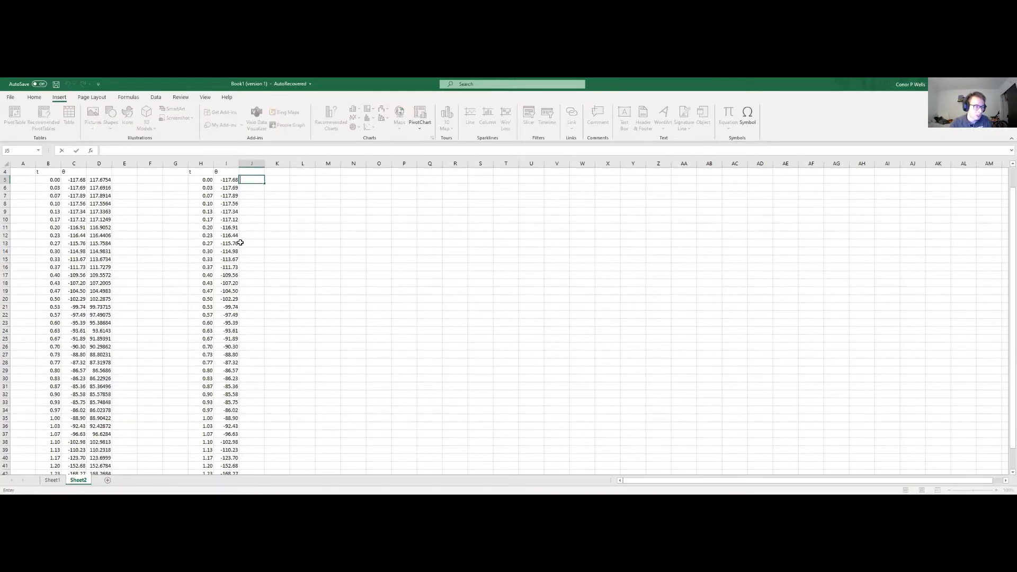
scroll(241, 242, "up", 1)
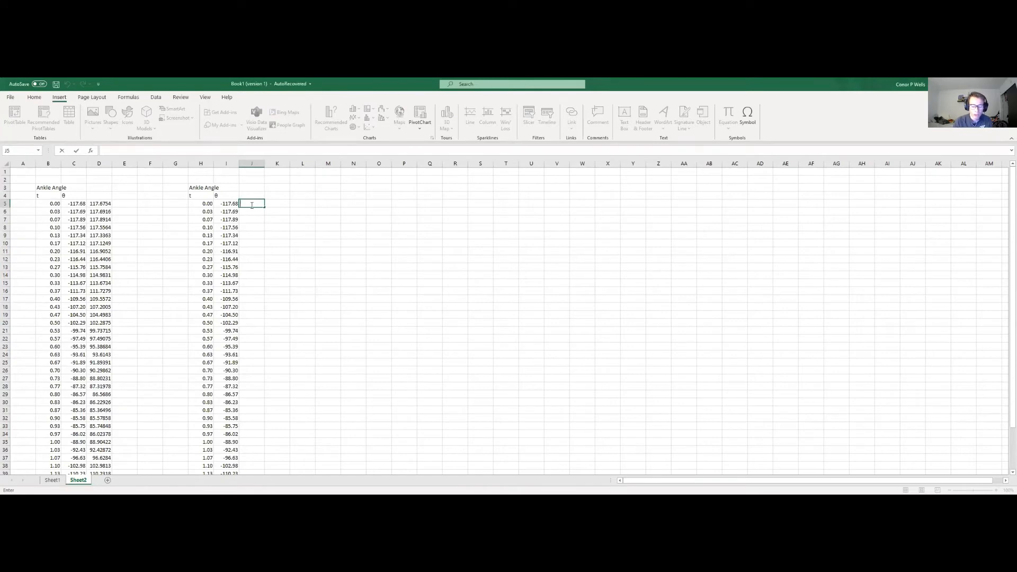
type("=")
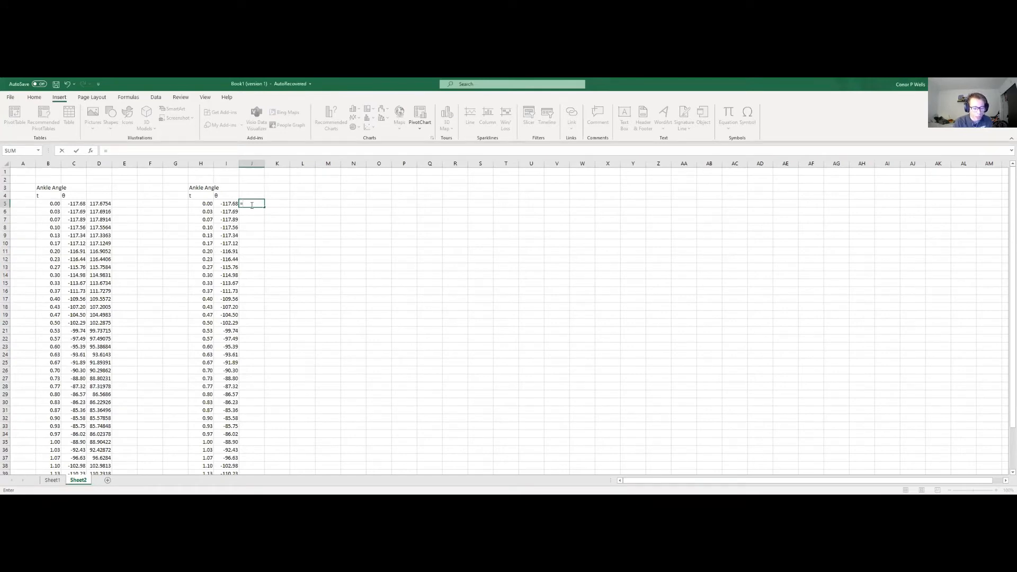
type("abs(")
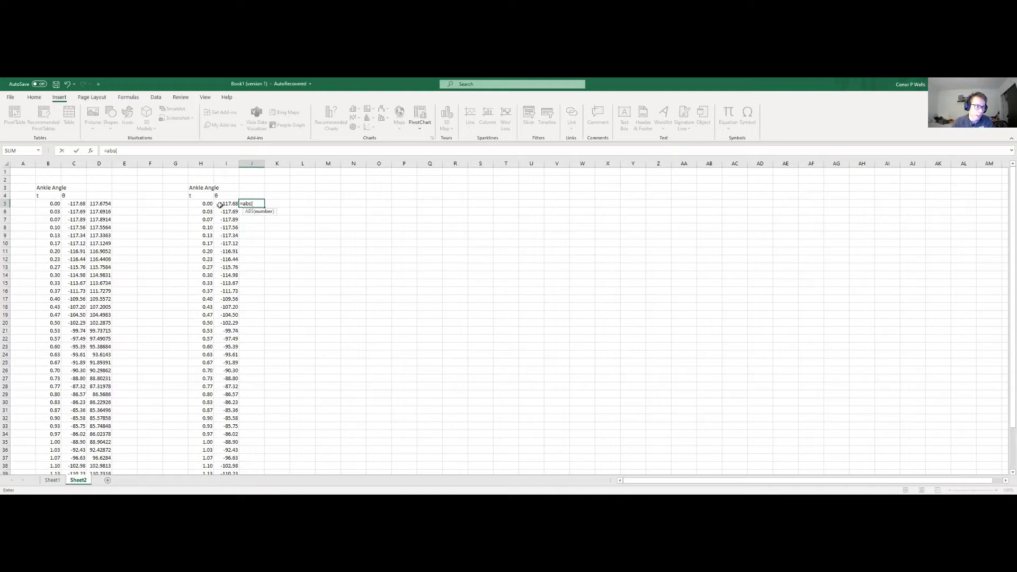
left_click(227, 203)
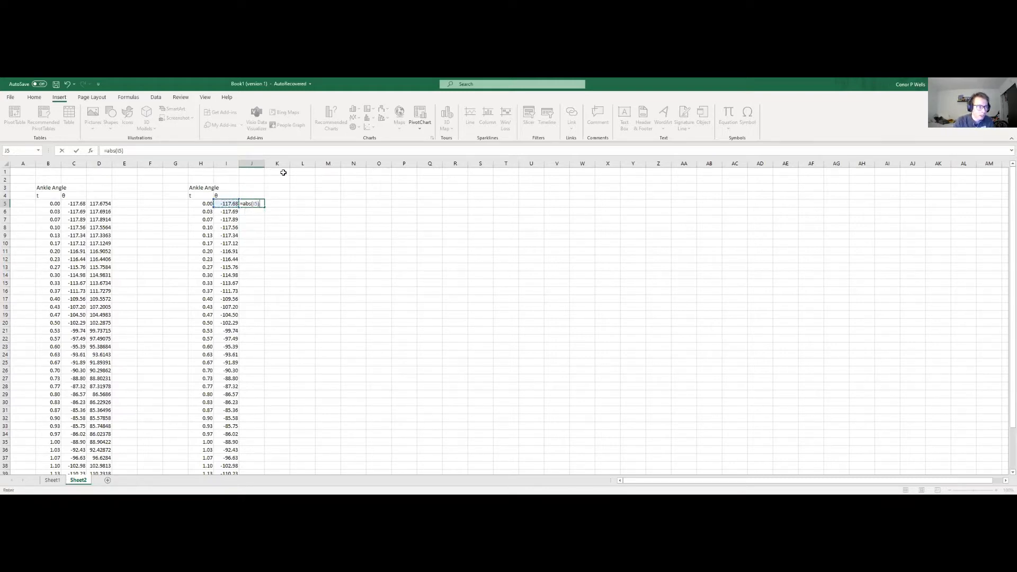
key("Return")
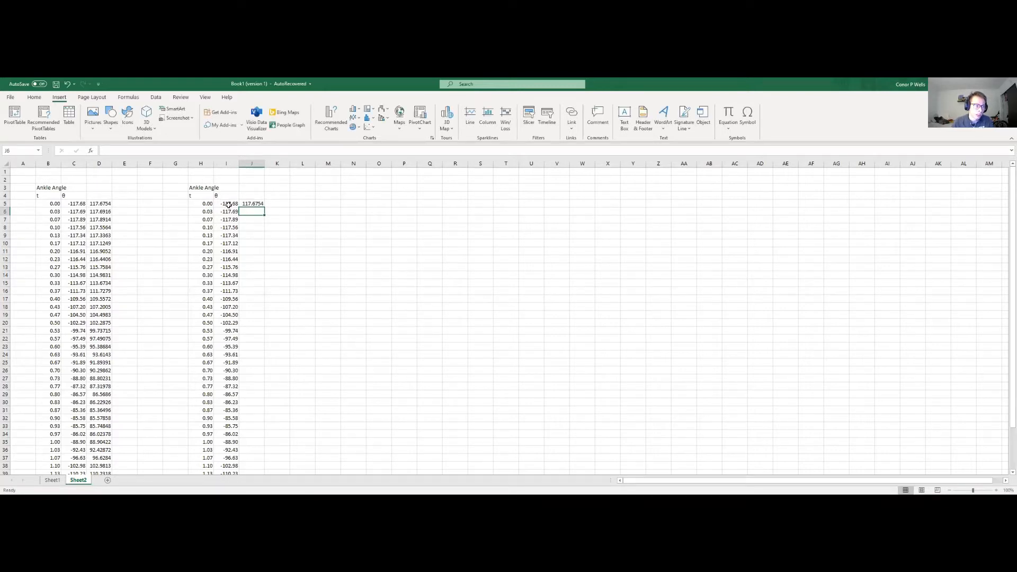
Step: Fill the absolute-value formula from J5 down to J44
left_click(257, 203)
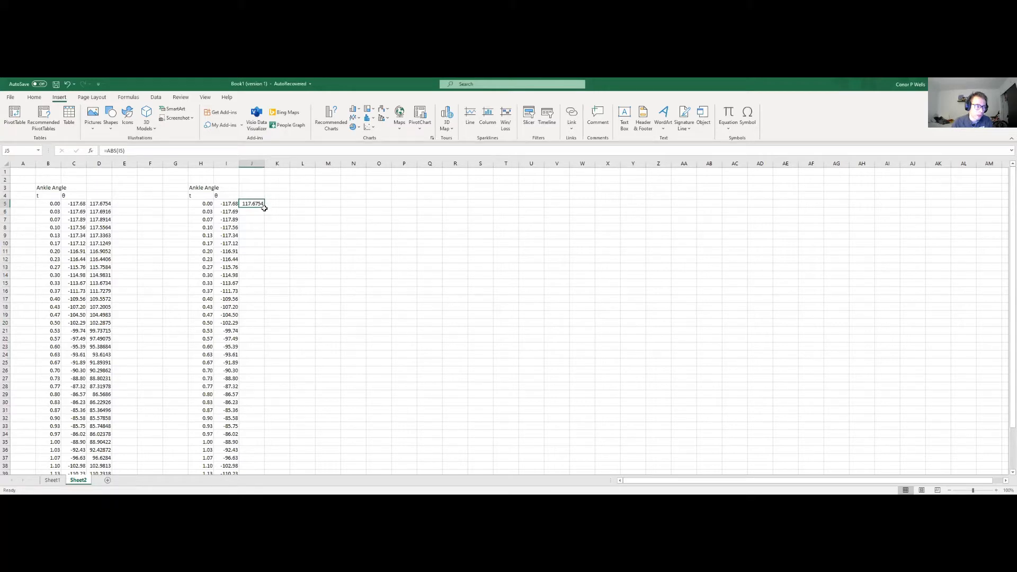
left_click_drag(265, 207, 251, 462)
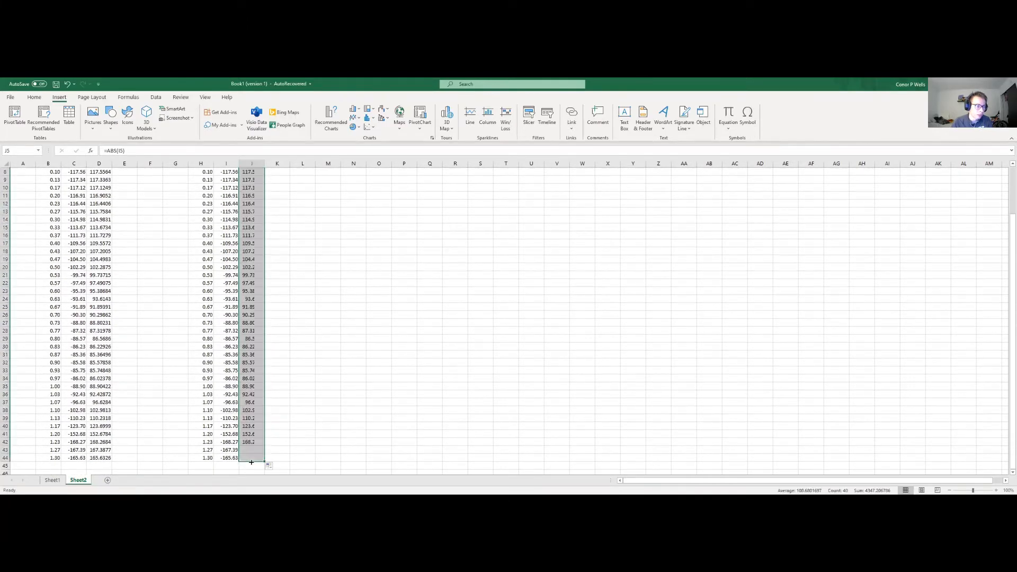
scroll(301, 388, "up", 3)
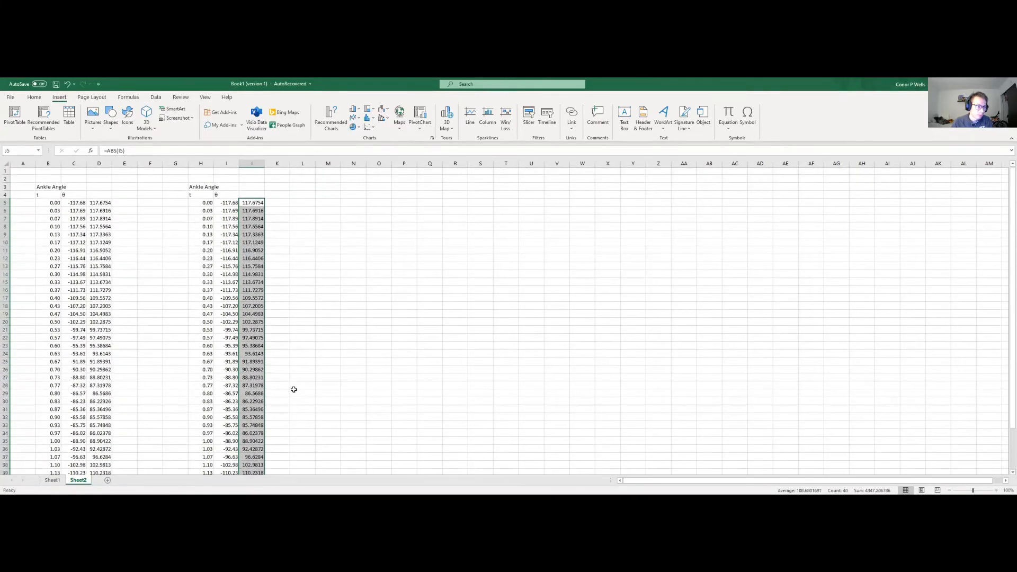
left_click(276, 219)
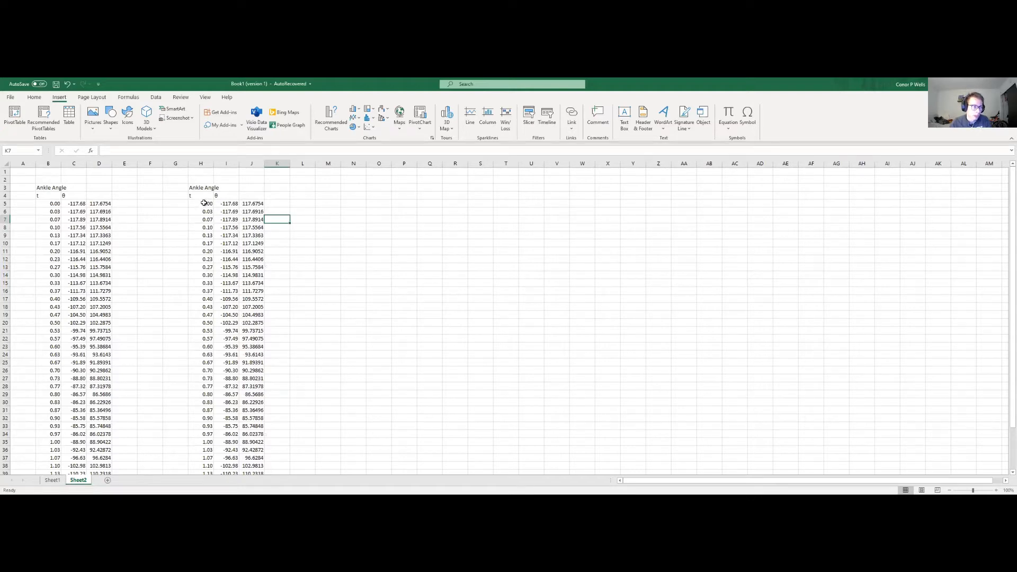
Step: Insert a Scatter with Smooth Lines chart of the time values H5:H44 and angles J5:J44, and add axis titles
left_click_drag(201, 205, 204, 470)
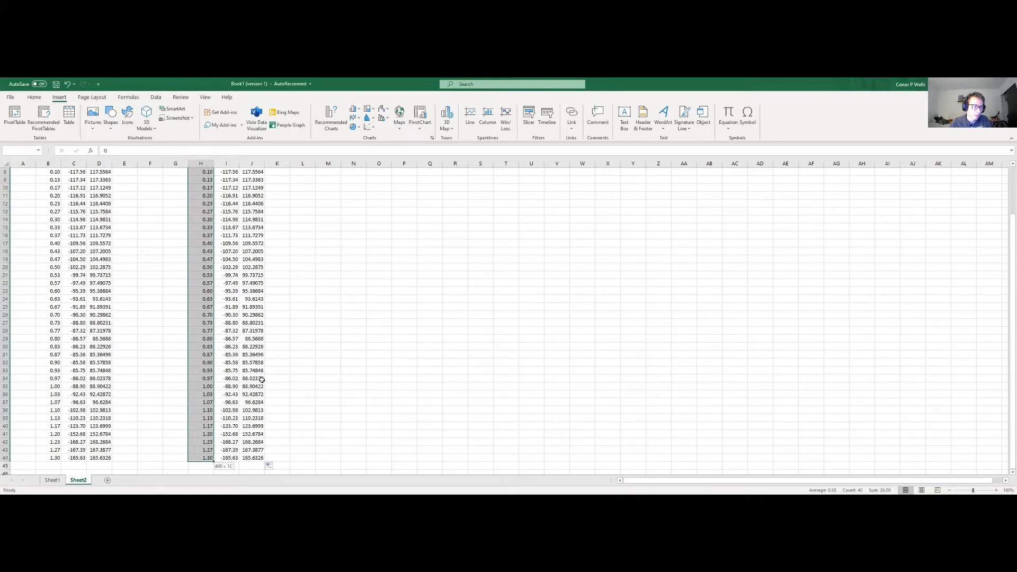
scroll(204, 461, "up", 3)
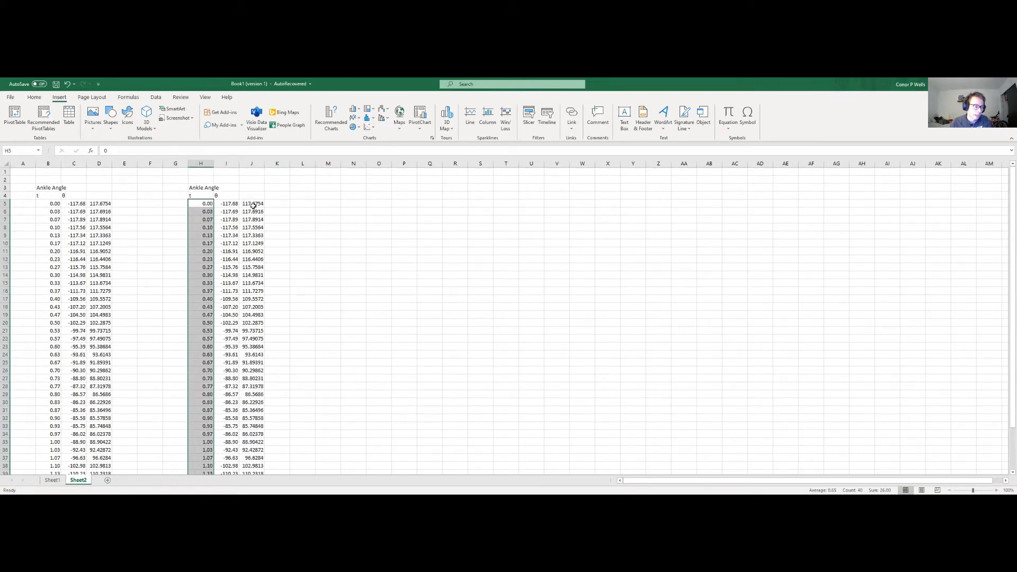
left_click_drag(254, 206, 254, 465)
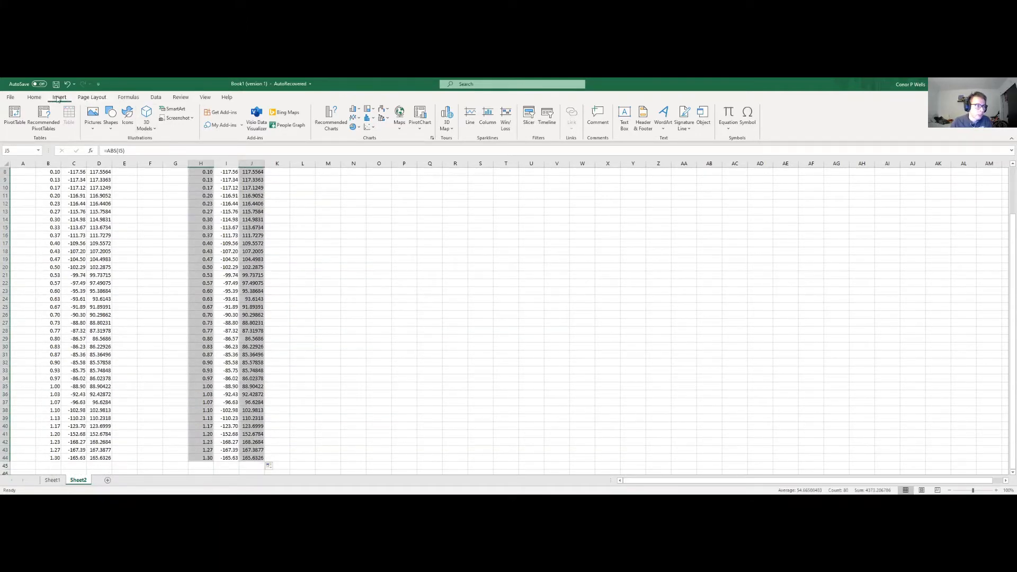
left_click(369, 130)
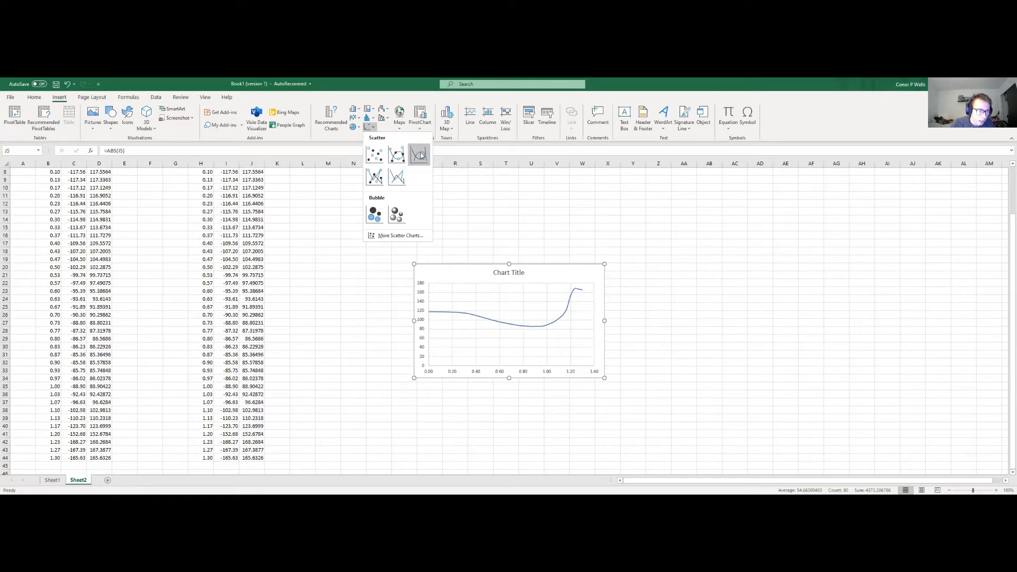
left_click(420, 154)
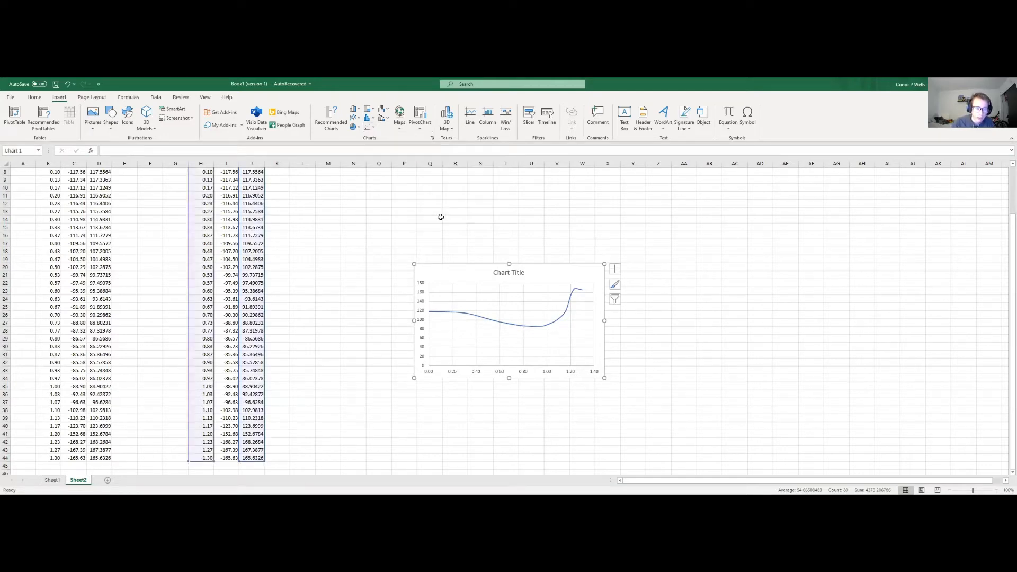
left_click(618, 271)
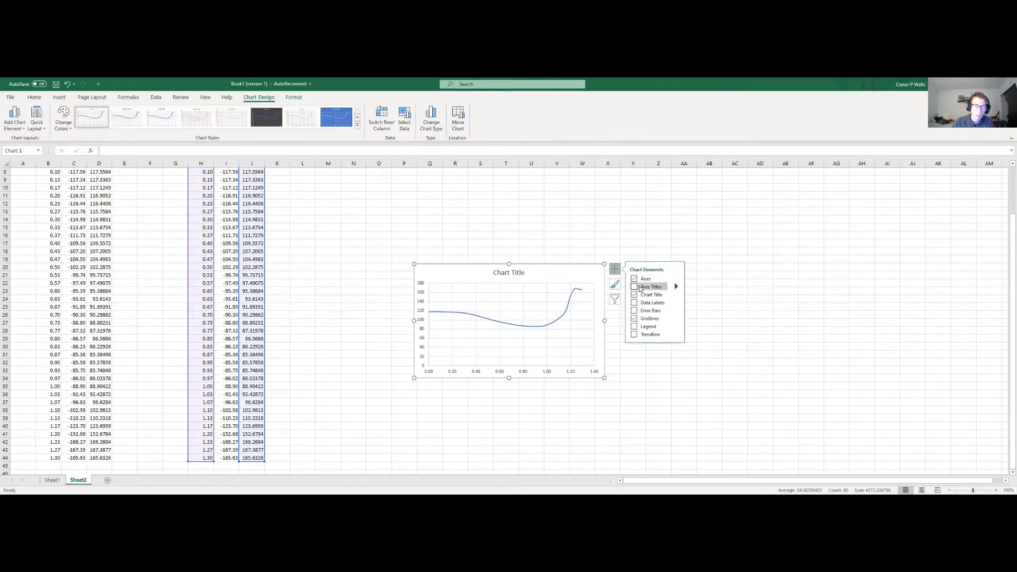
left_click(635, 288)
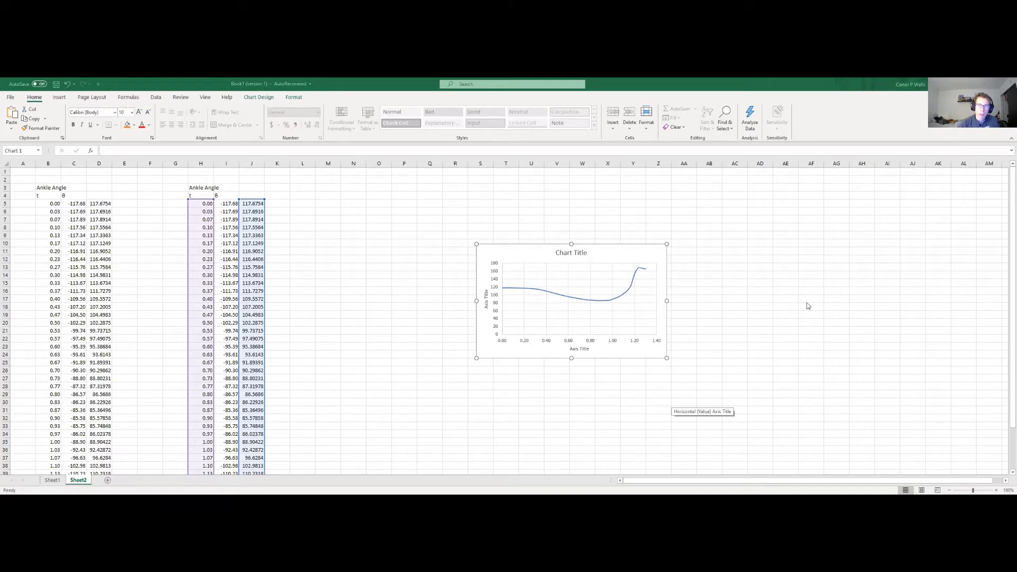
Step: Draw a straight vertical line across the chart's plot area at about 1.20 on the horizontal axis
left_click(60, 98)
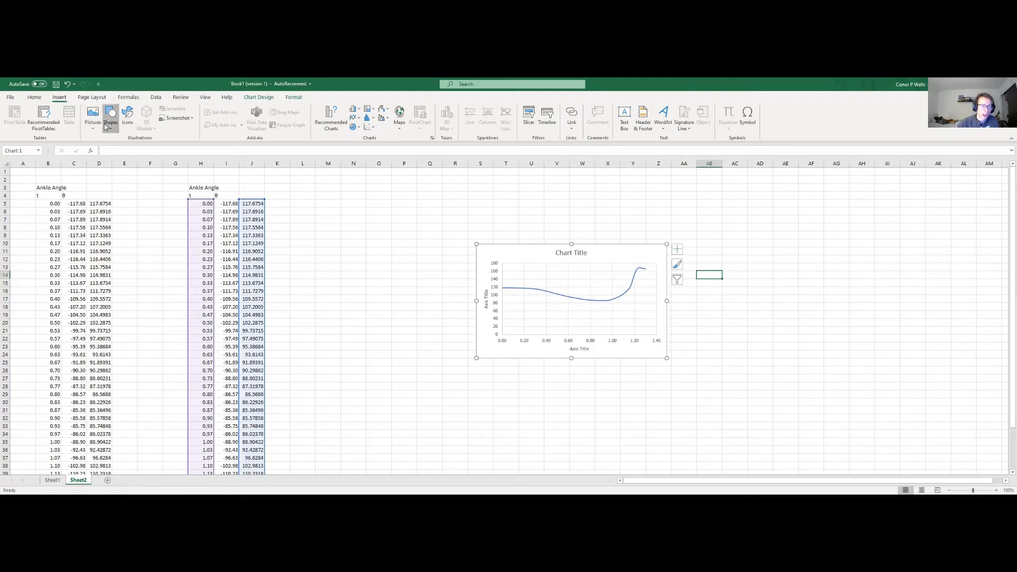
left_click(118, 149)
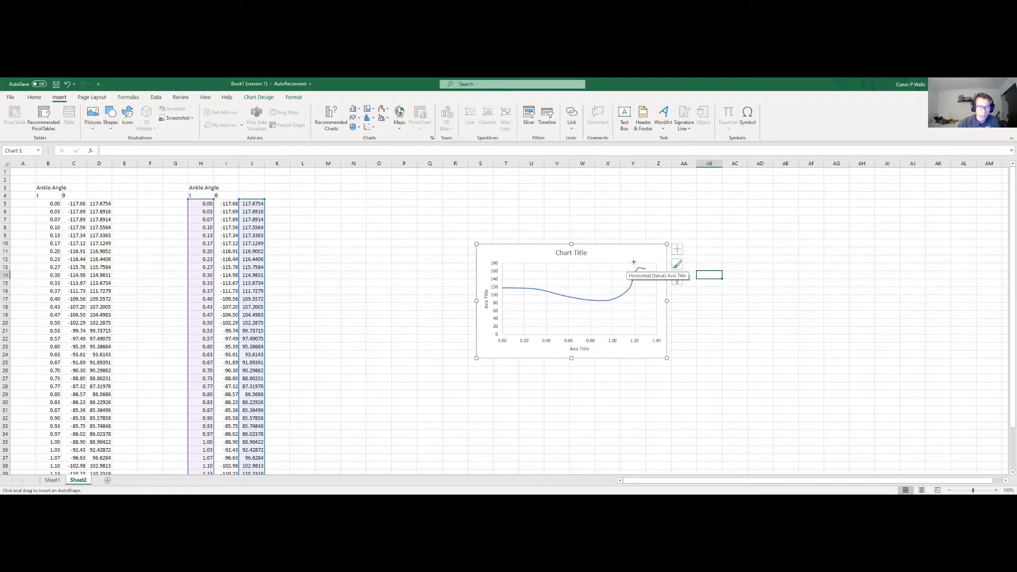
left_click_drag(636, 264, 636, 338)
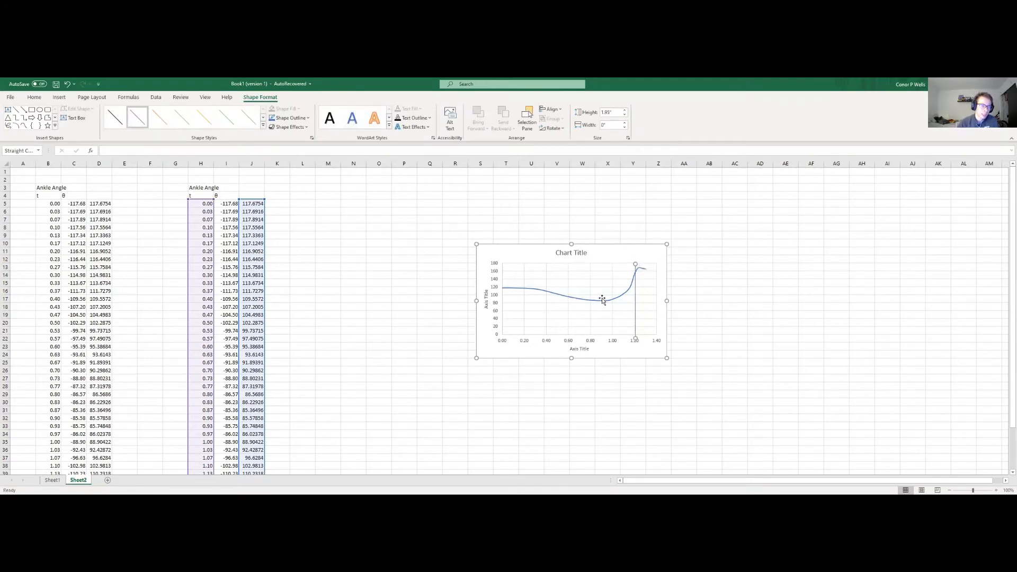
Step: Set the vertical line's outline weight to 1 pt and increase it to 2¼ pt
left_click(304, 121)
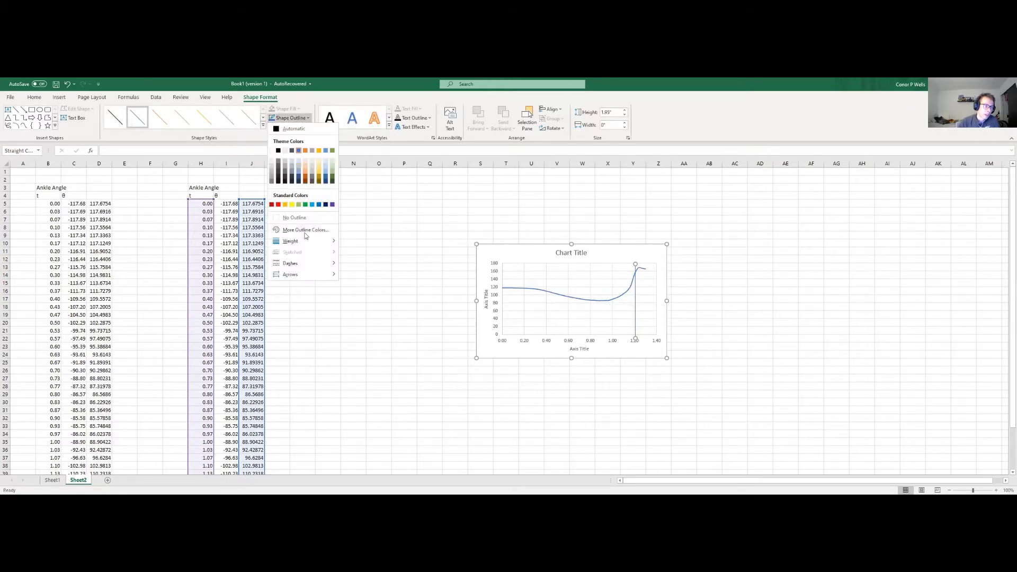
mouse_move(312, 240)
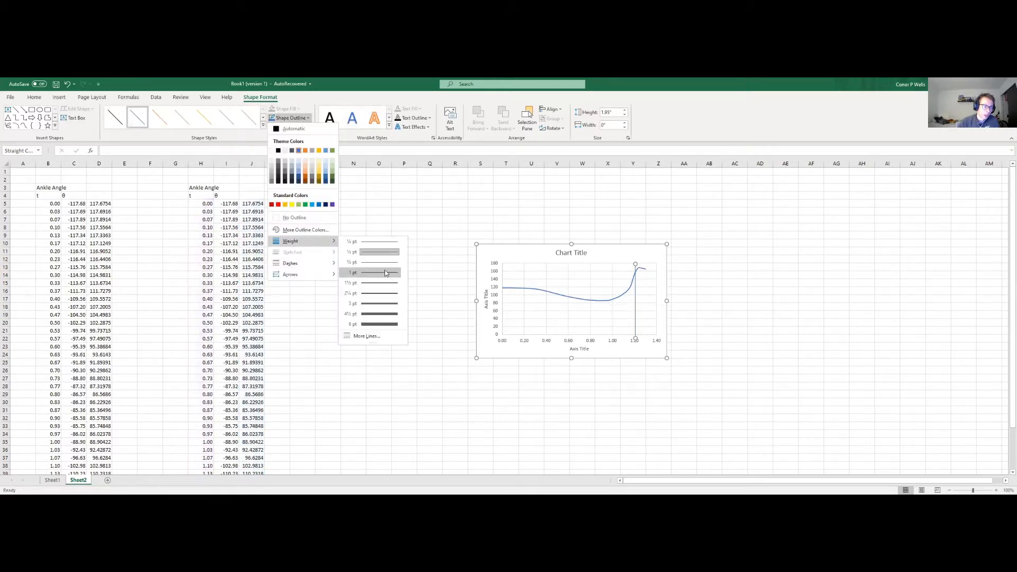
left_click(385, 273)
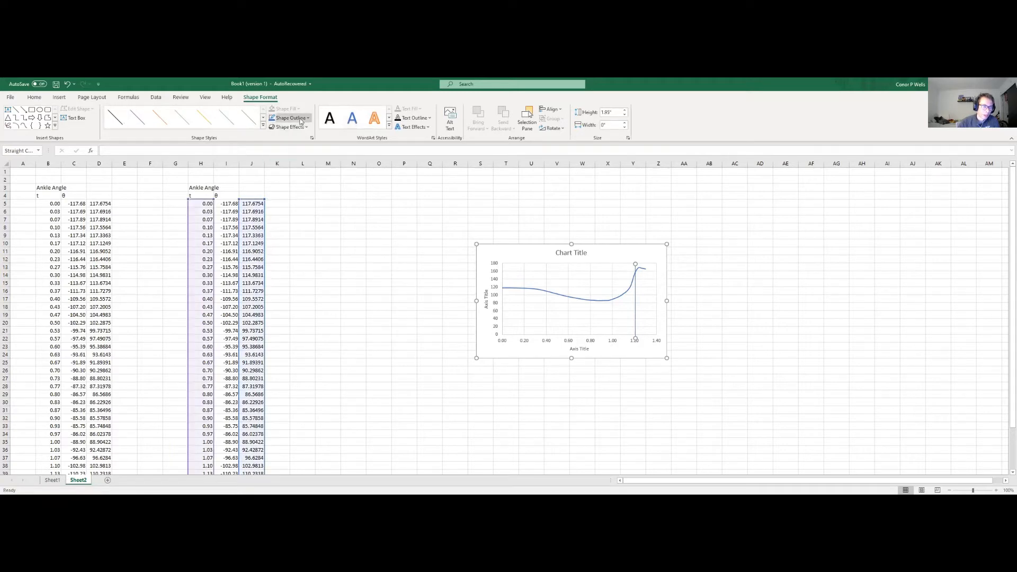
left_click(301, 119)
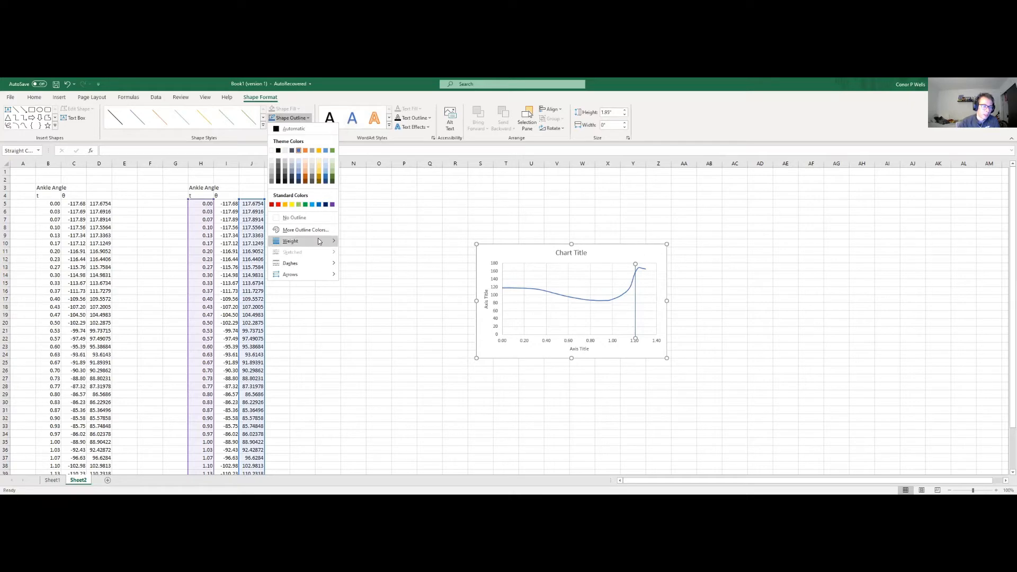
mouse_move(320, 242)
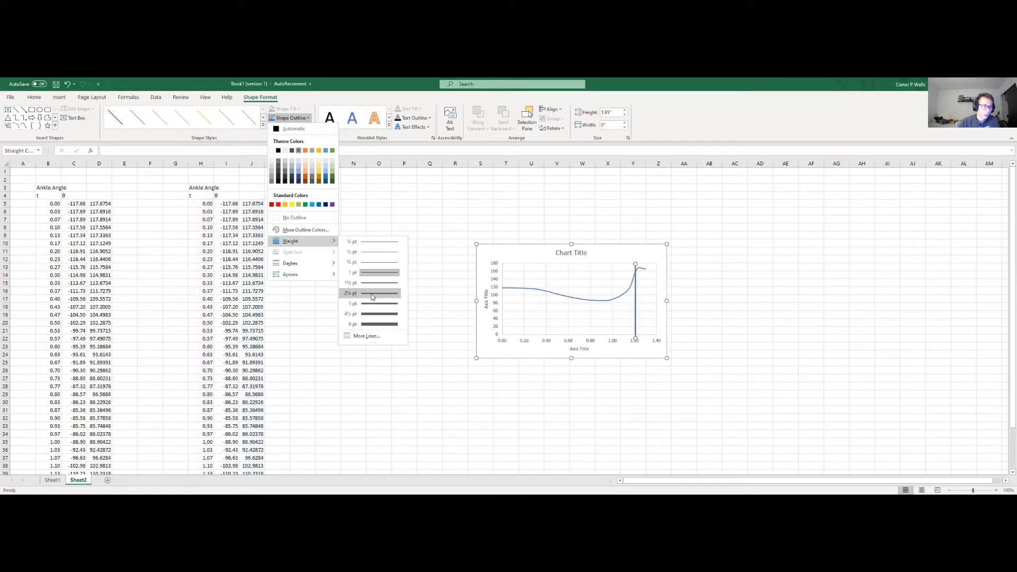
left_click(372, 295)
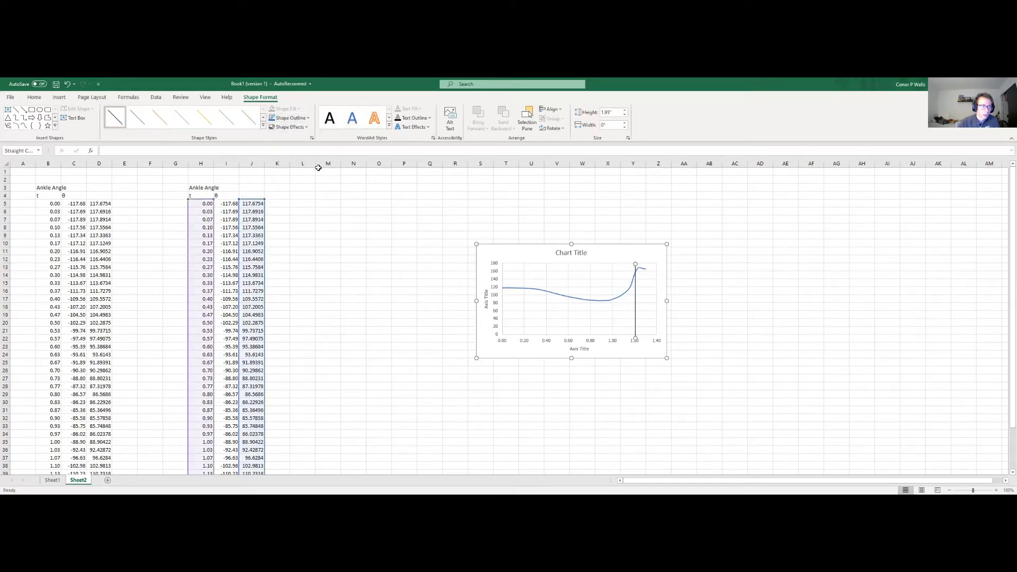
Step: Set the vertical line's outline weight to 1½ pt and deselect the line
left_click(304, 120)
mouse_move(297, 241)
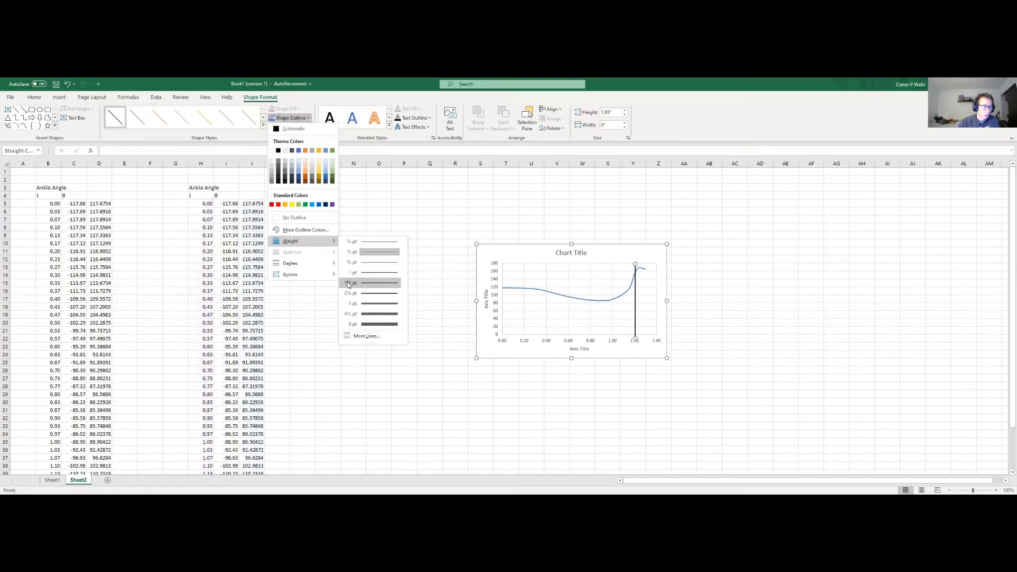
left_click(348, 285)
left_click(684, 314)
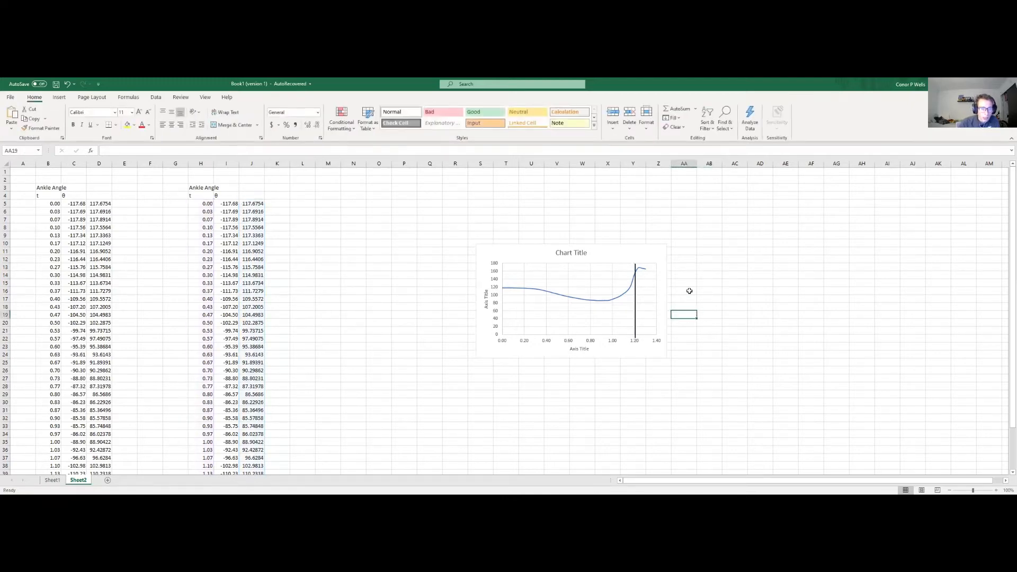
Step: Add a text box reading "Takeoff" directly above the vertical line on the chart
left_click(58, 98)
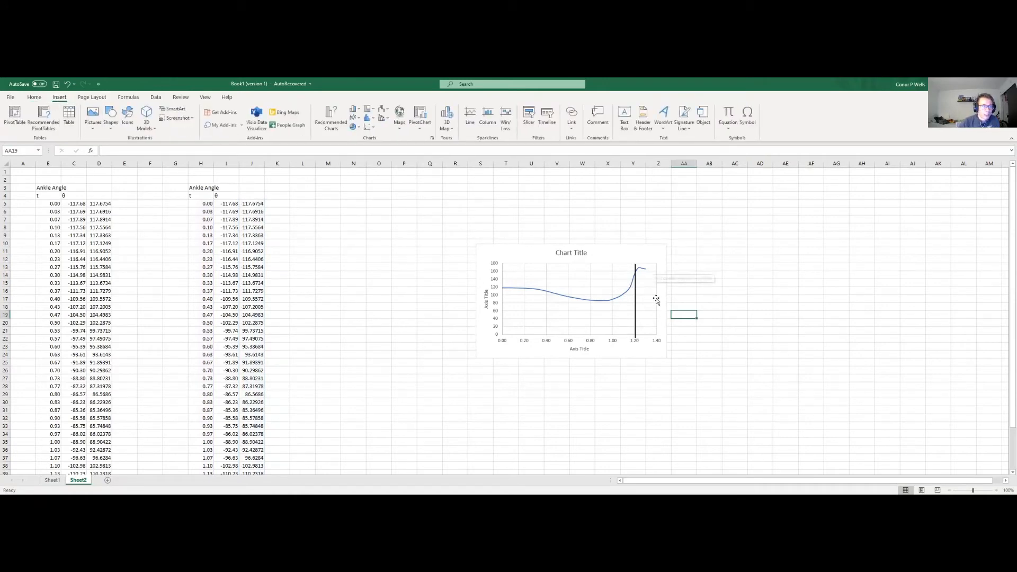
left_click(625, 118)
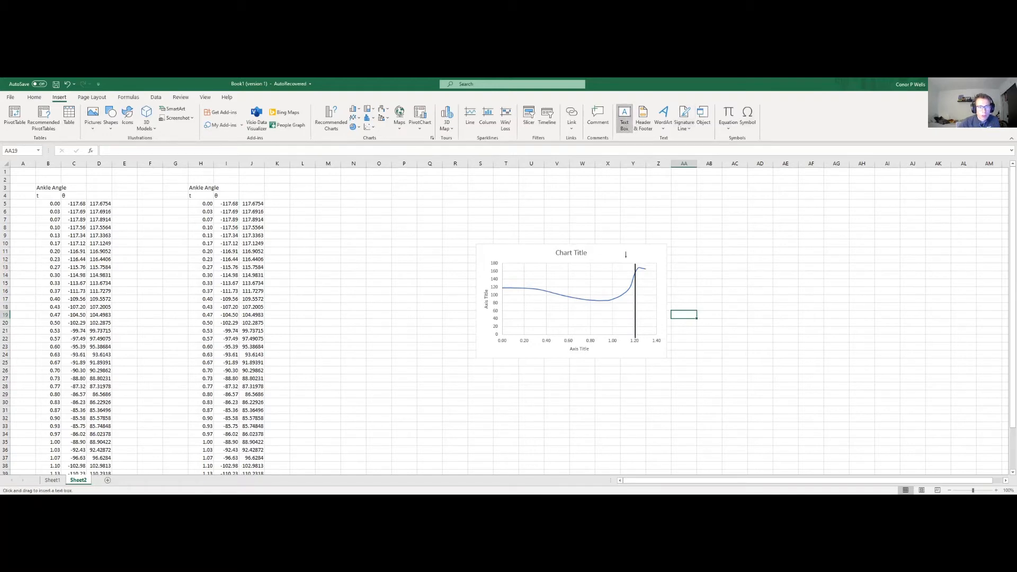
left_click_drag(625, 256, 651, 262)
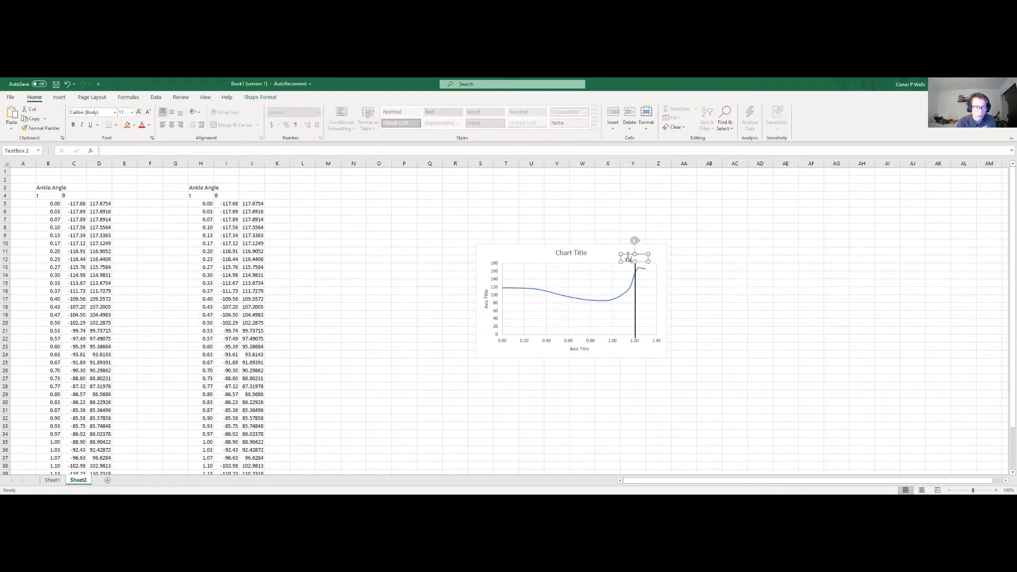
key("BackSpace")
key("BackSpace")
key("BackSpace")
type("Take")
left_click(795, 243)
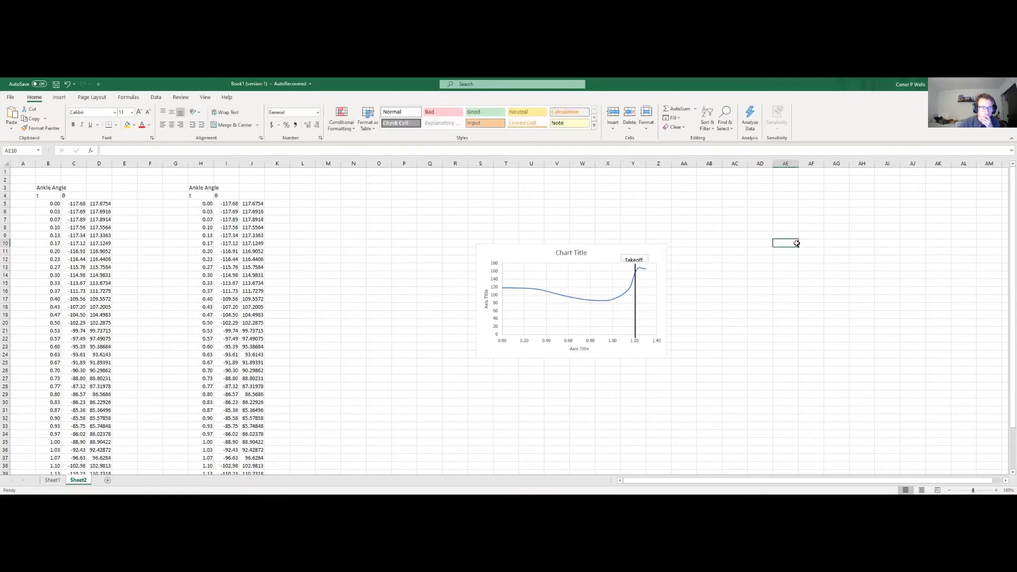
left_click(735, 231)
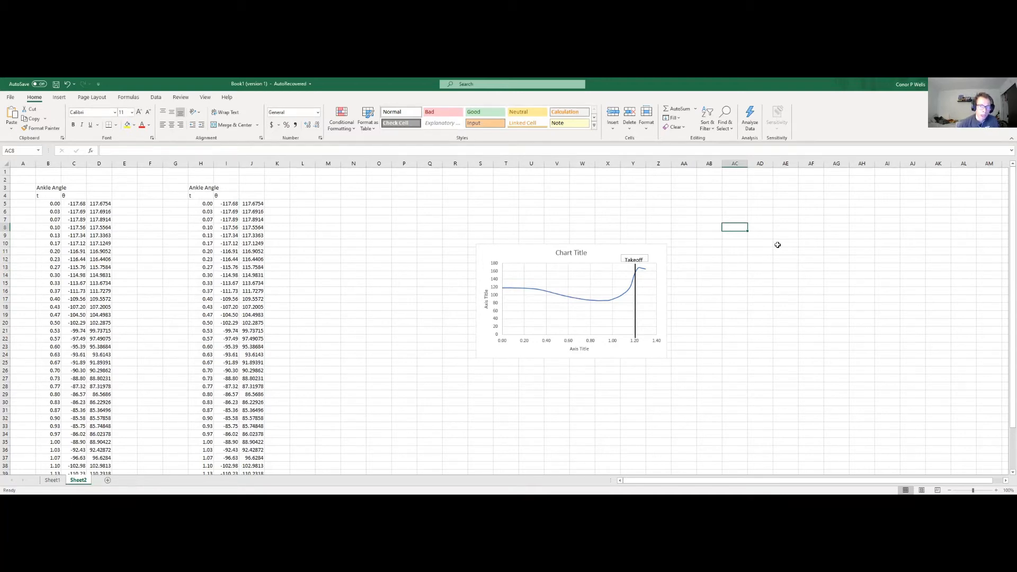
Step: Begin a formula in K6 with the absolute angle difference, =(abs(J6-J5)
left_click(280, 211)
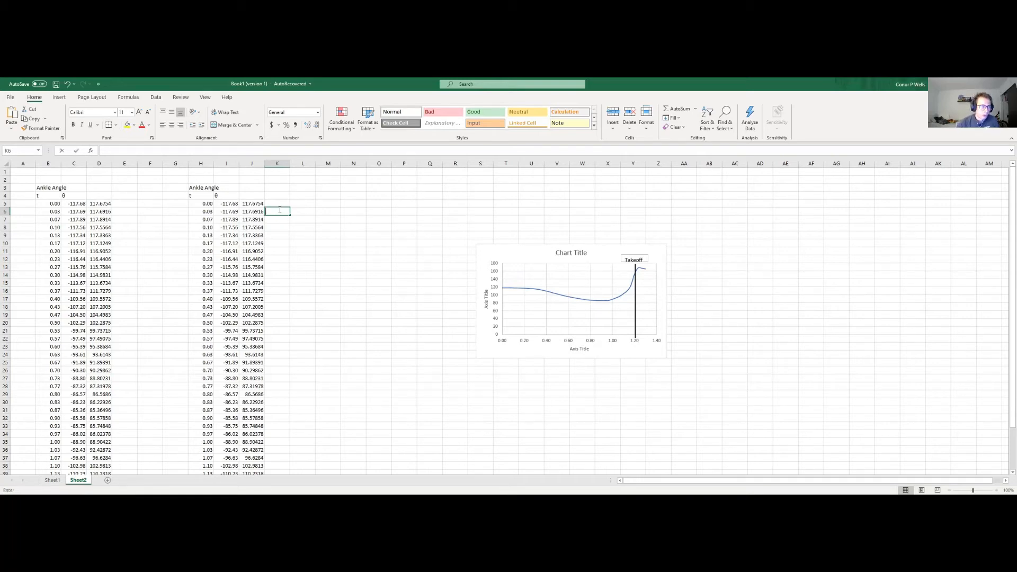
type("=")
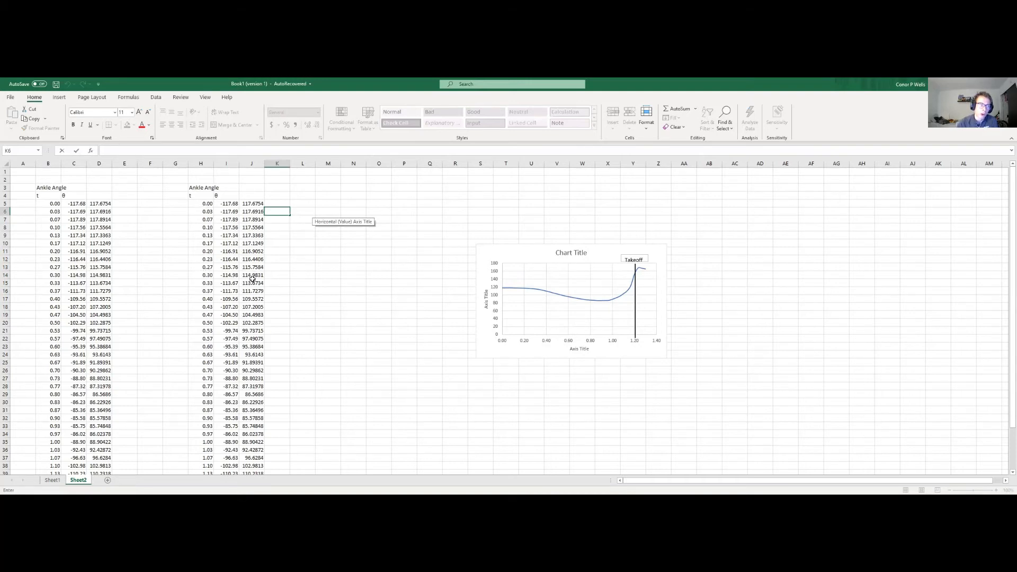
scroll(274, 201, "down", 1)
scroll(275, 208, "up", 1)
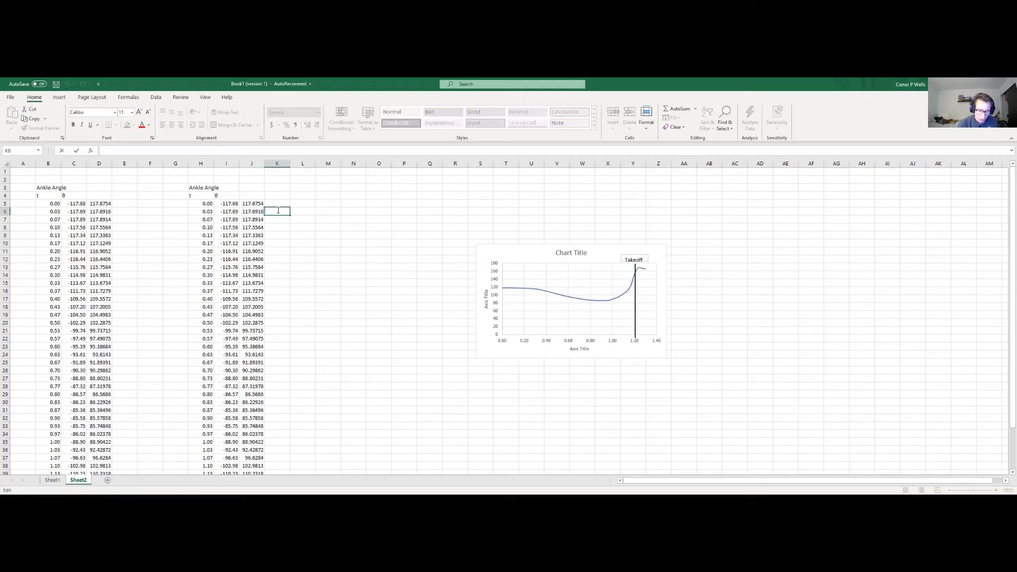
type("=")
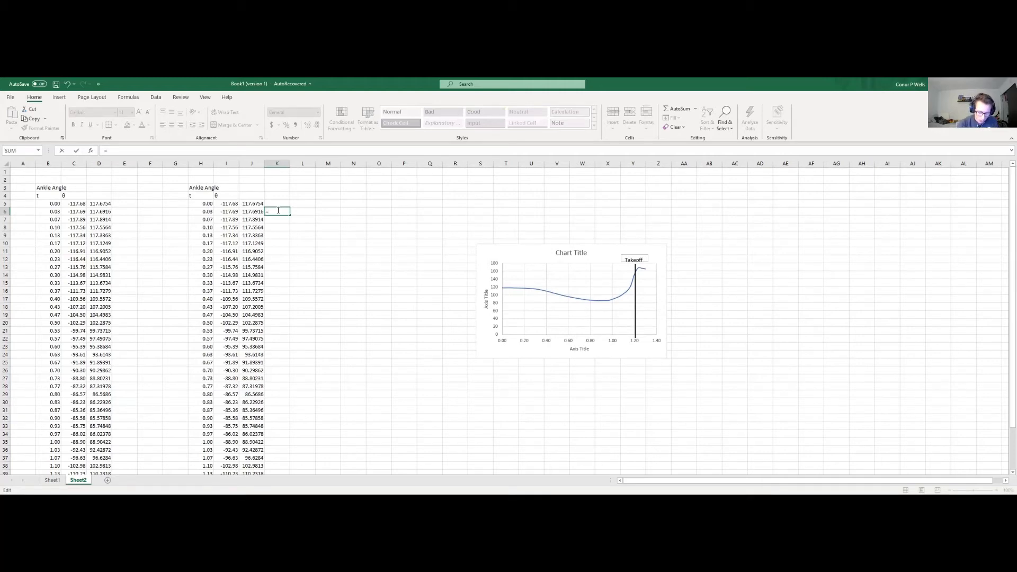
type("(abs")
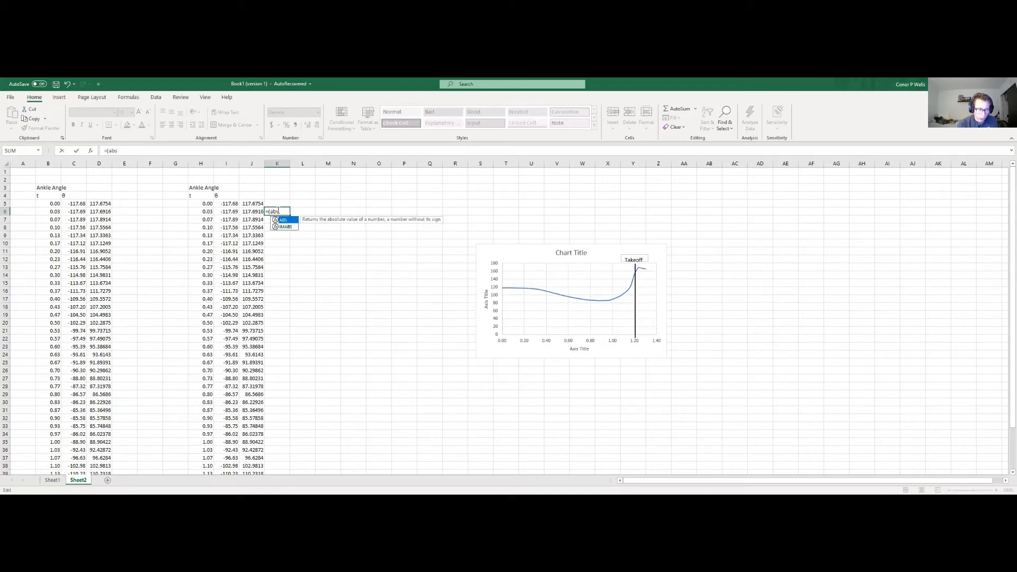
type("(")
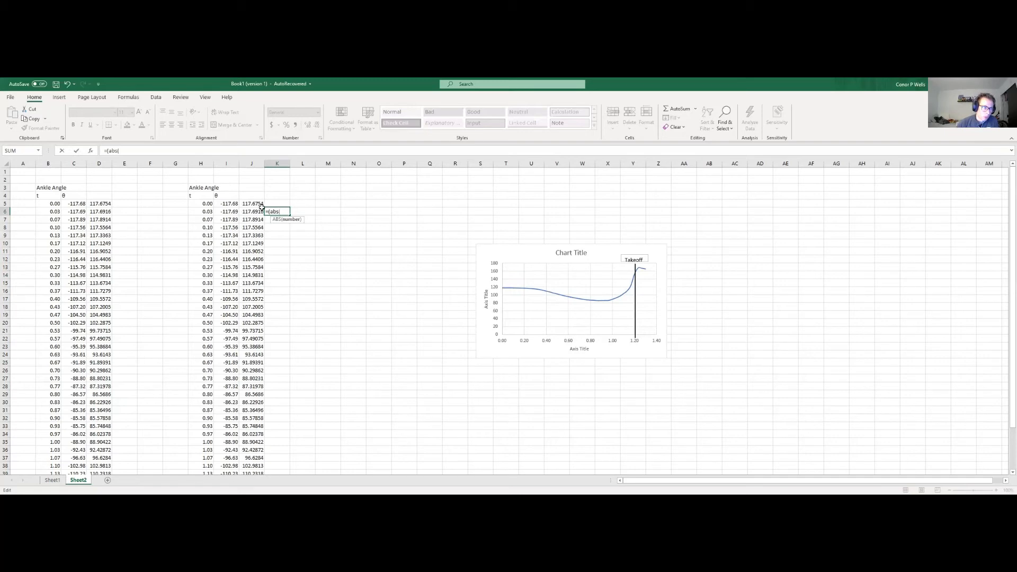
left_click(254, 213)
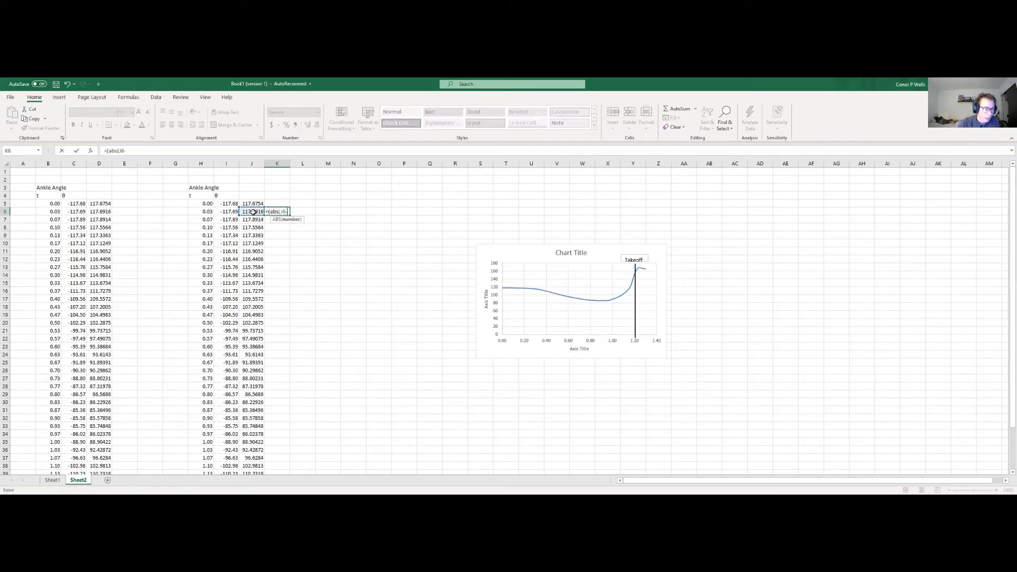
type("-")
left_click(257, 204)
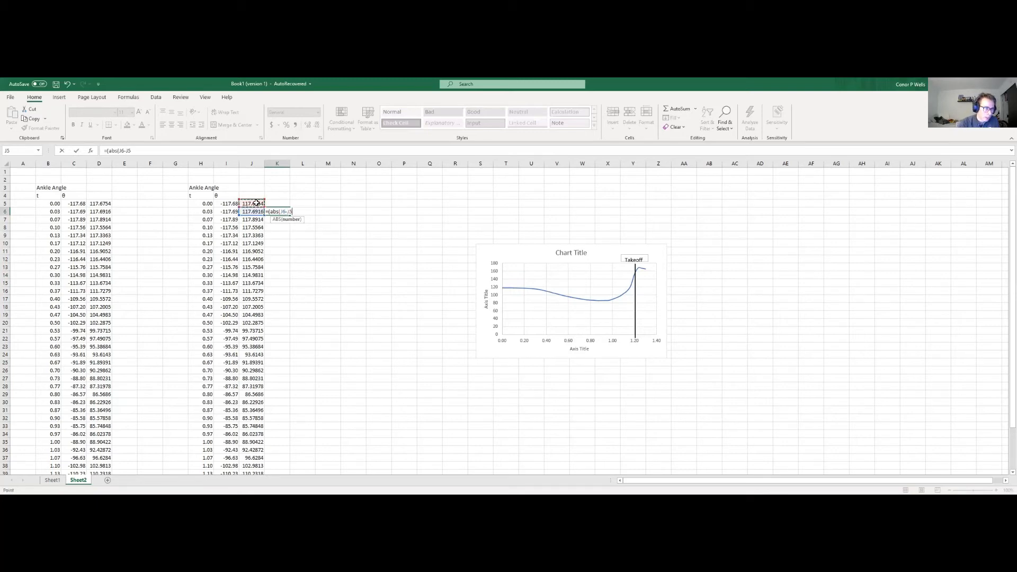
type(")/")
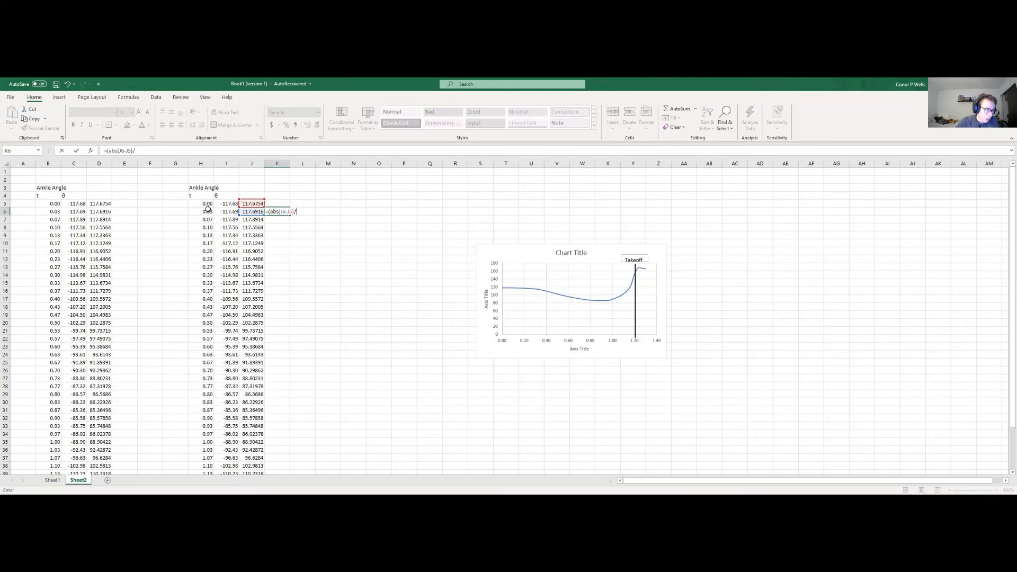
Step: Complete the K6 formula by dividing by the time difference (H6-H5), and accept the proposed correction that adds the missing closing parenthesis
left_click(208, 211)
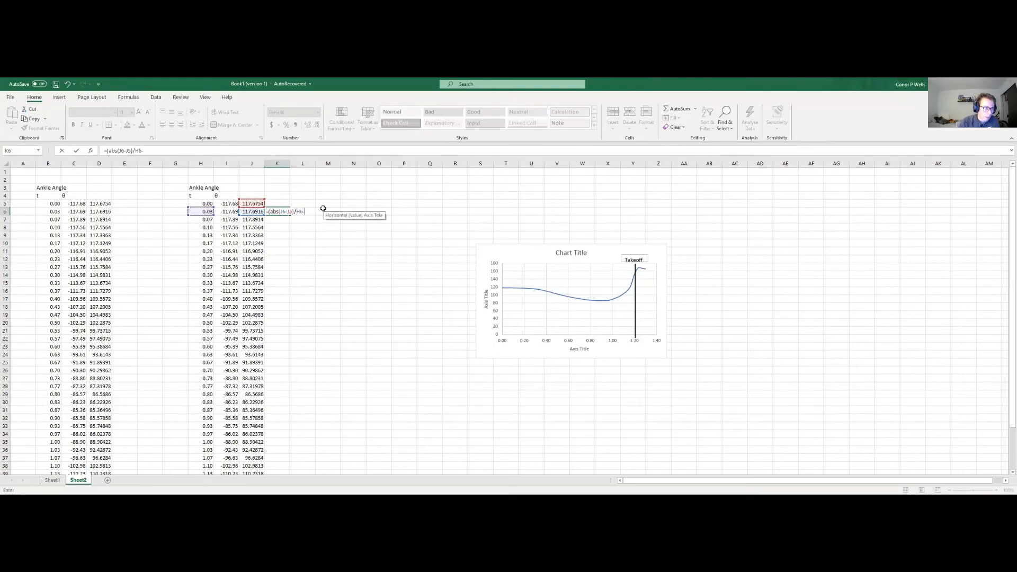
type("-")
key("Left")
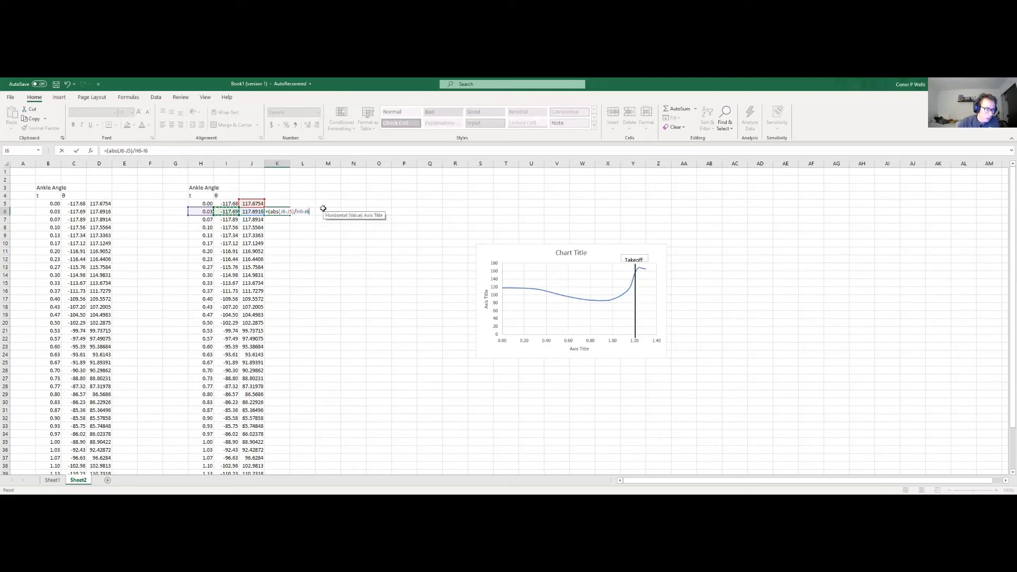
key("Right")
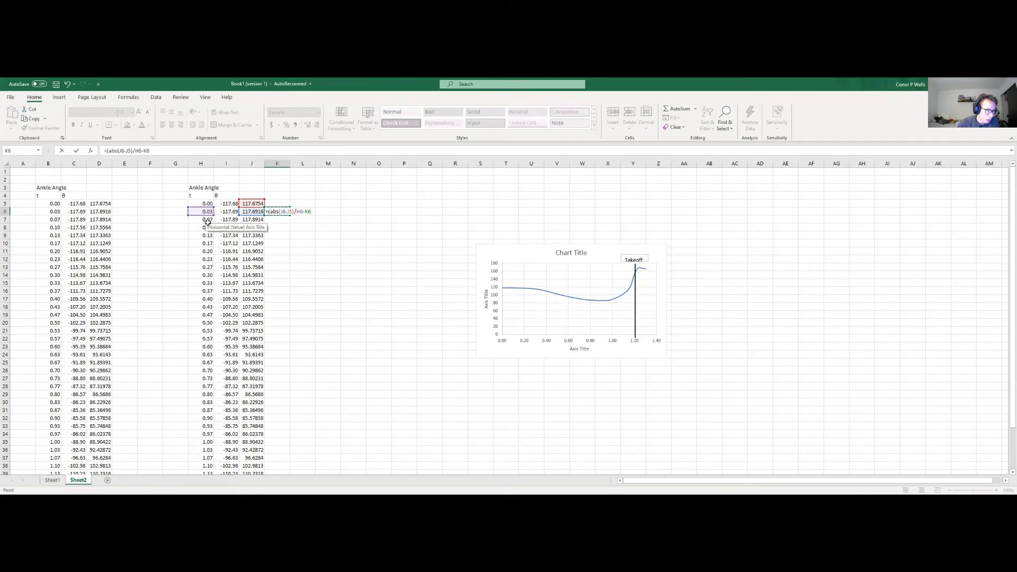
left_click(208, 203)
left_click(296, 211)
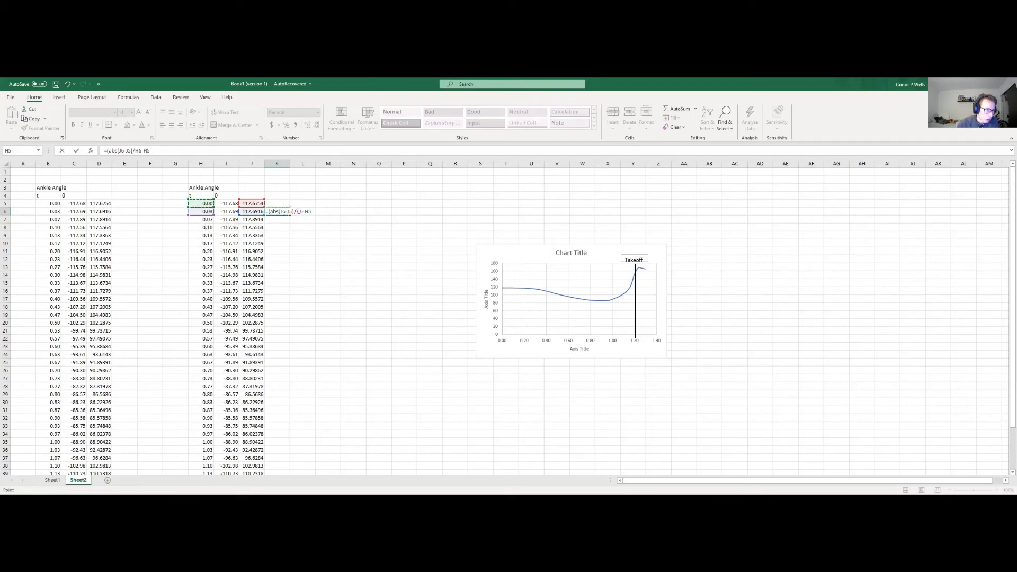
type("(")
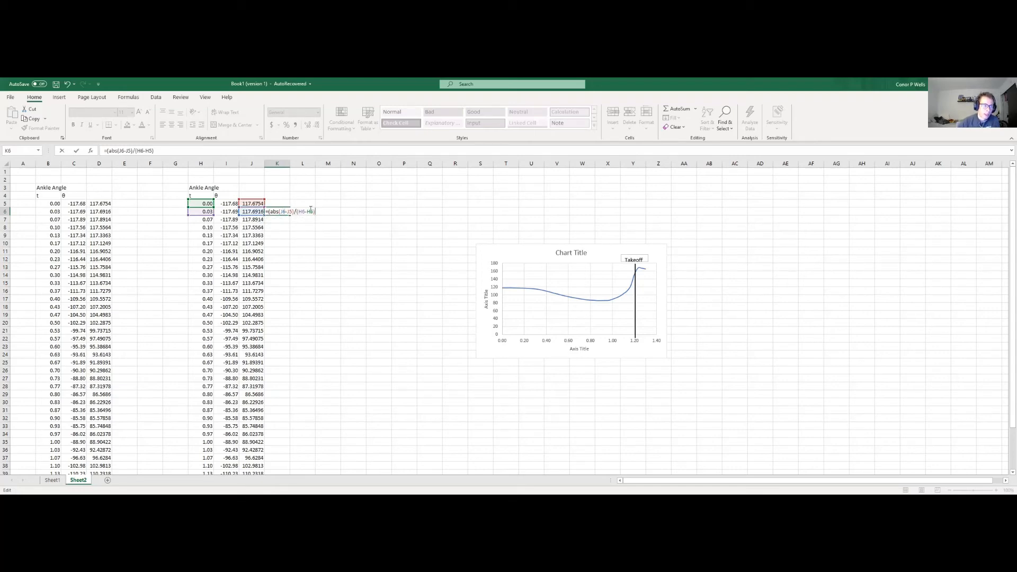
key("Return")
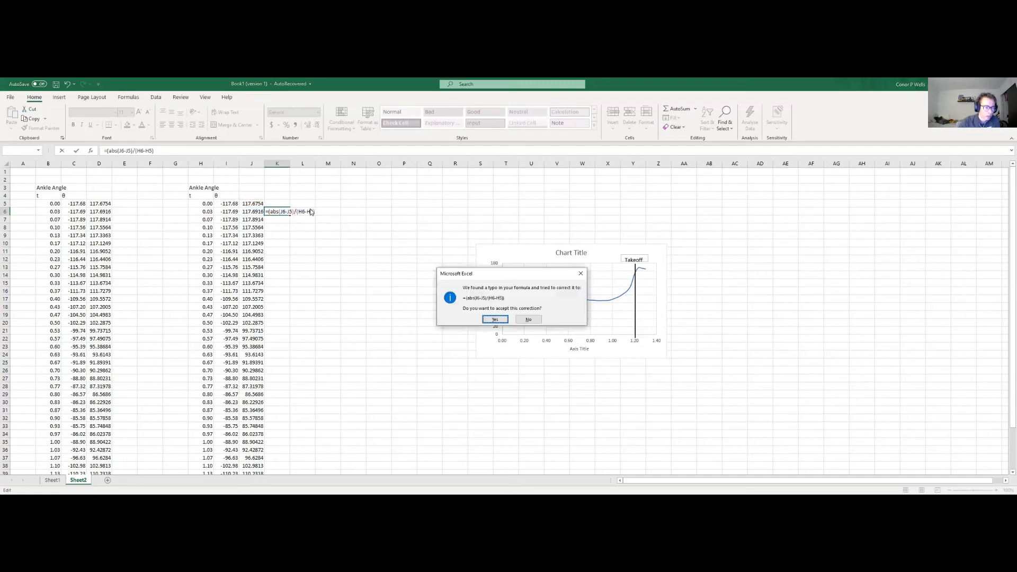
left_click(495, 320)
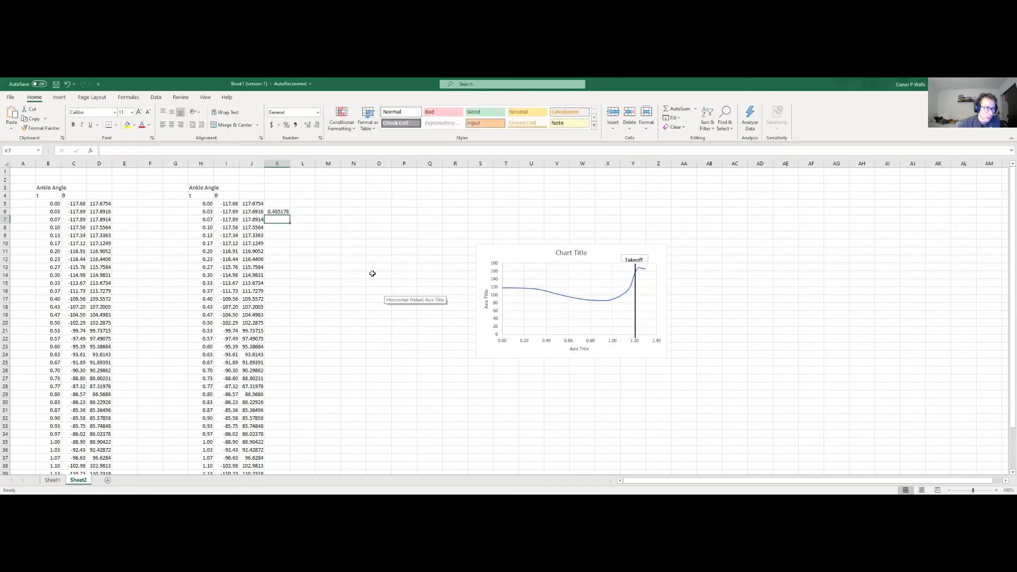
Step: Fill the K6 formula down to K44
left_click(288, 213)
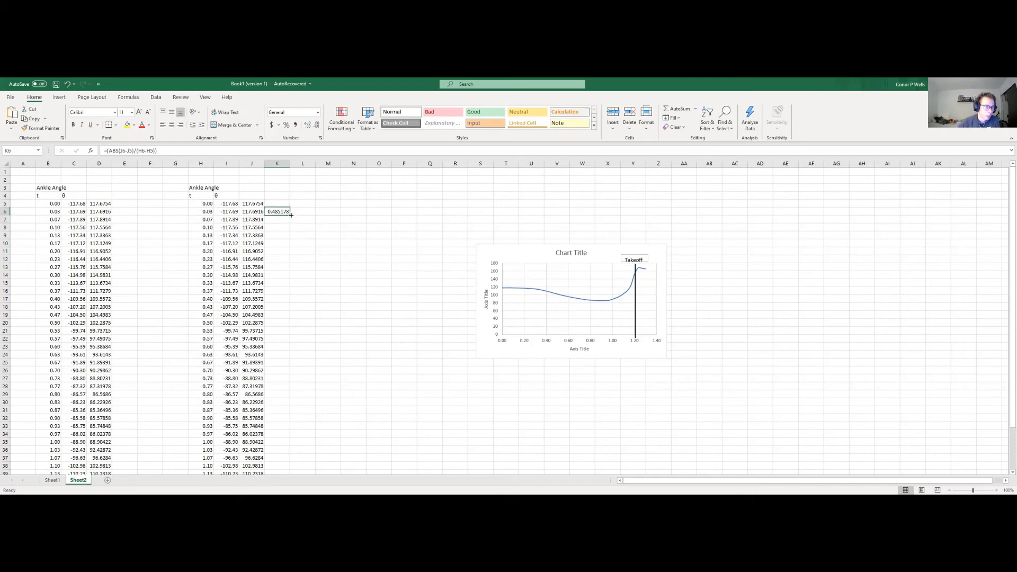
left_click_drag(289, 213, 293, 463)
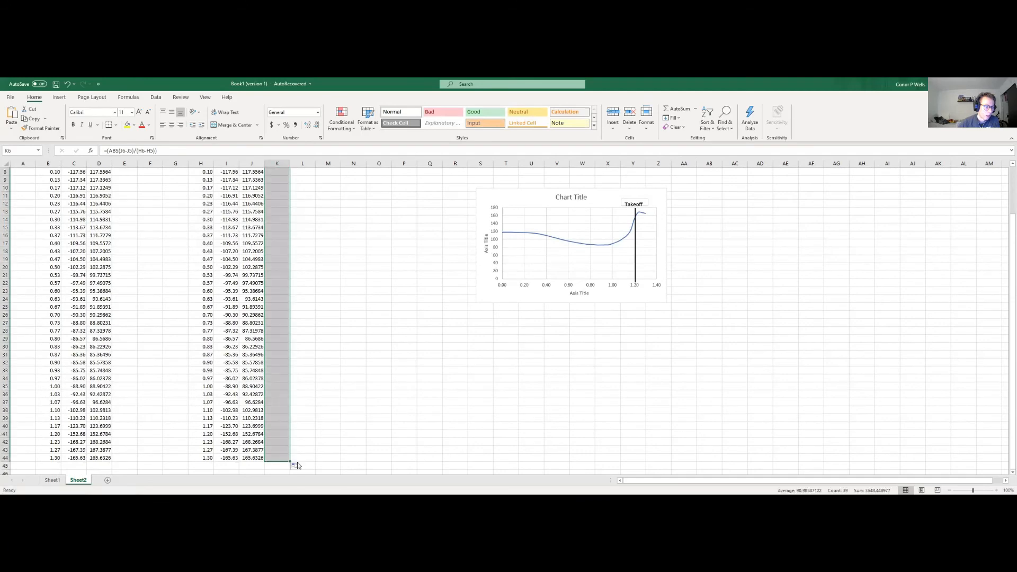
scroll(355, 278, "up", 2)
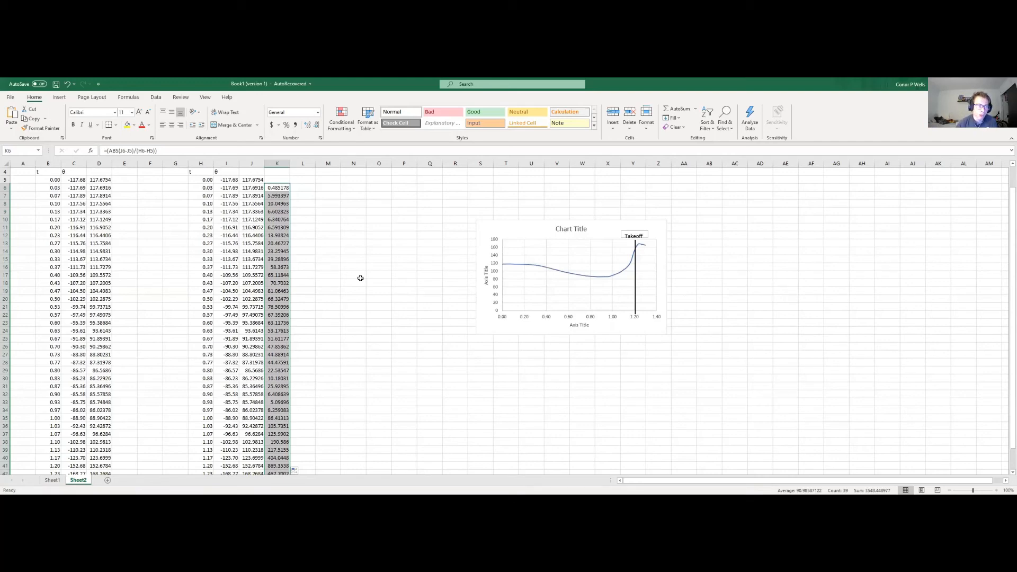
left_click(350, 251)
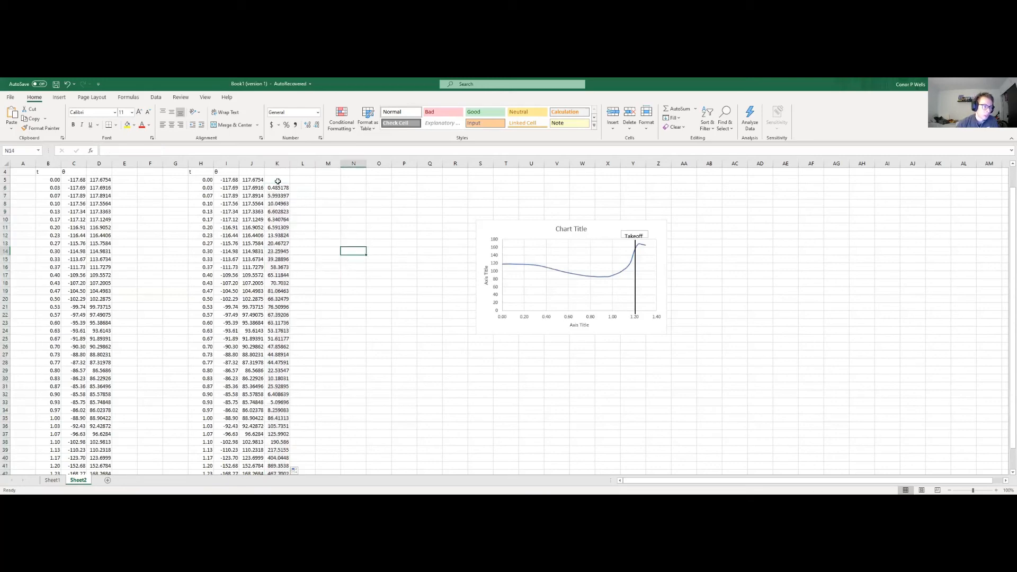
Step: Insert a Scatter with Smooth Lines chart of K6:K44 and place it below the ankle angle chart
left_click_drag(284, 188, 285, 467)
left_click_drag(285, 468, 284, 473)
left_click(59, 97)
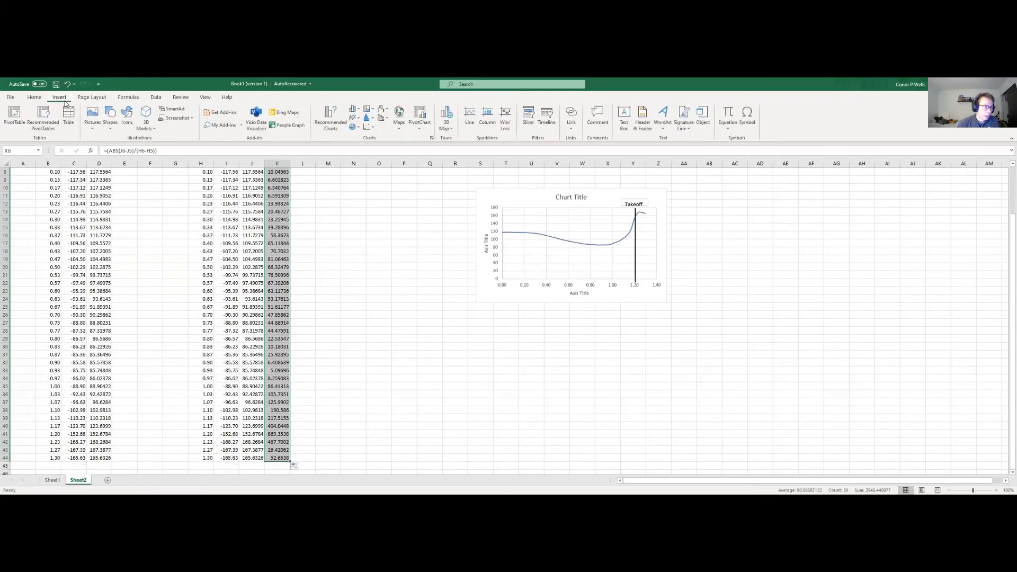
left_click(373, 130)
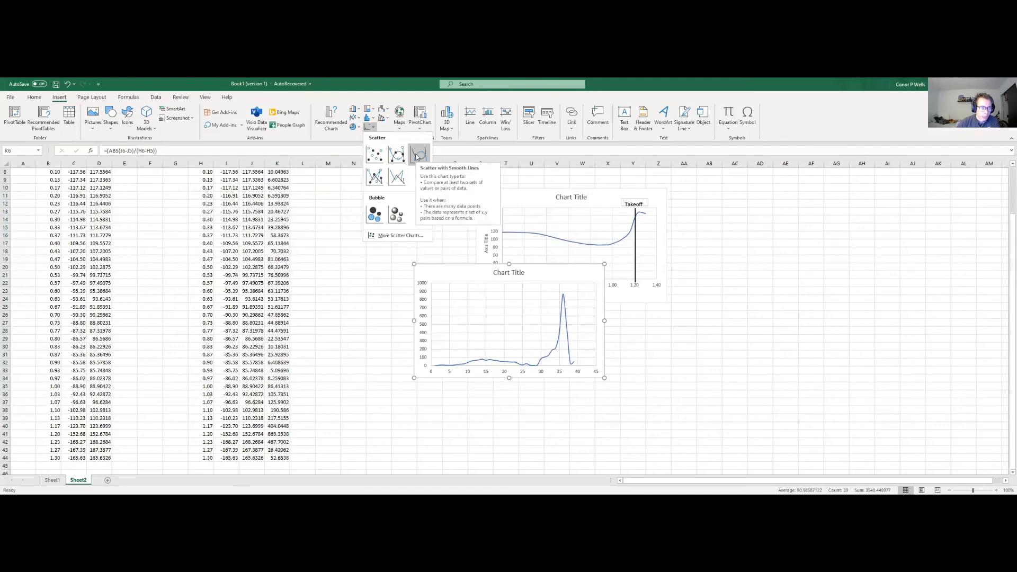
left_click(417, 155)
left_click_drag(555, 272, 620, 332)
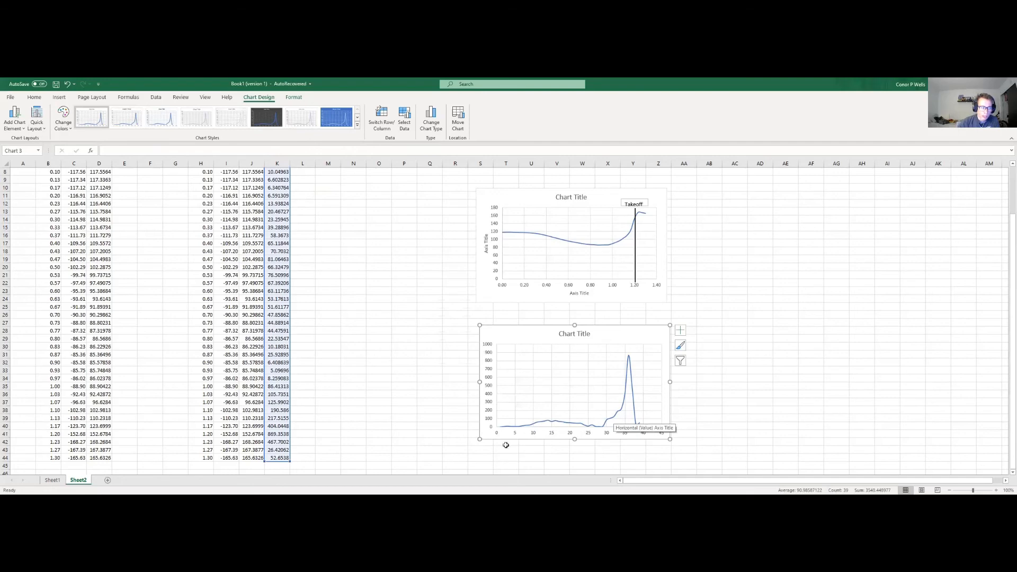
Step: Set the X values of the angular velocity chart's series to the times in H6:H44 and apply the data source change
scroll(196, 287, "up", 3)
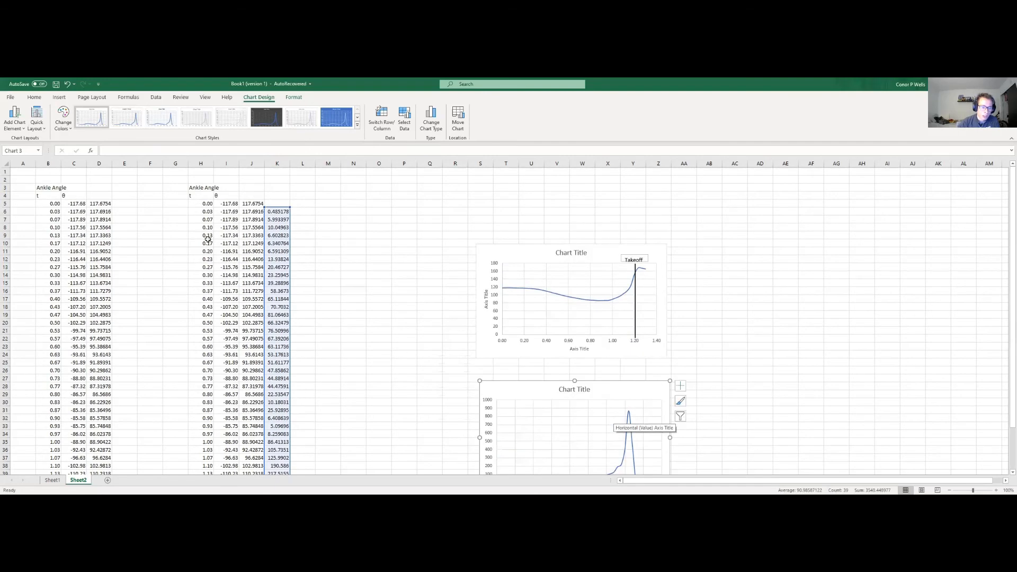
scroll(209, 260, "down", 3)
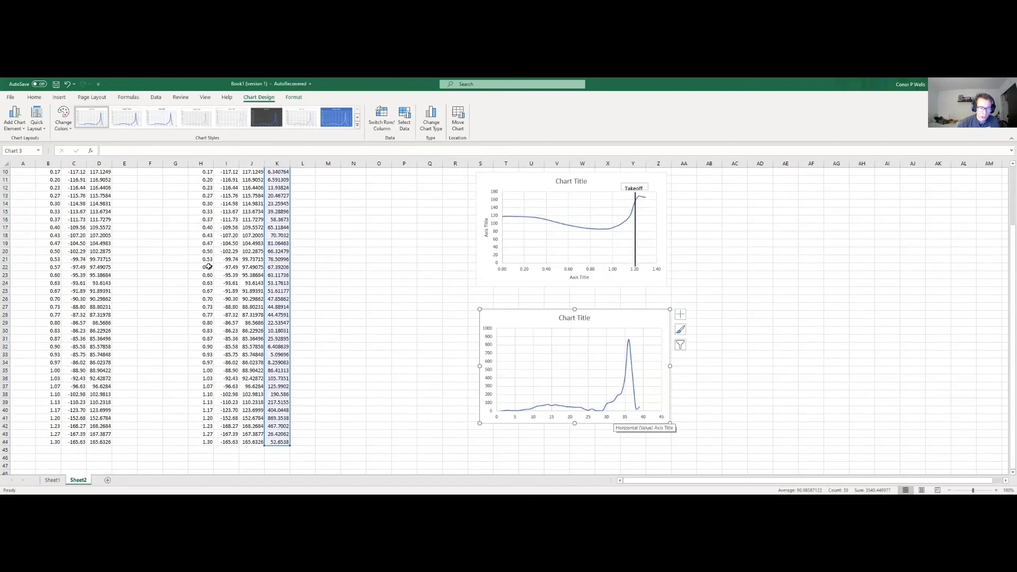
left_click(609, 406)
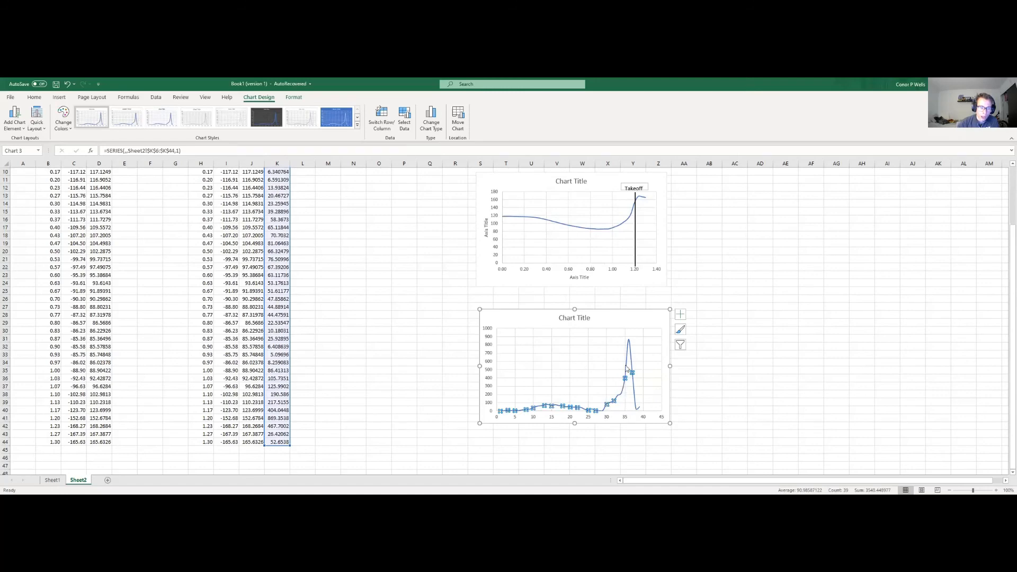
mouse_move(627, 370)
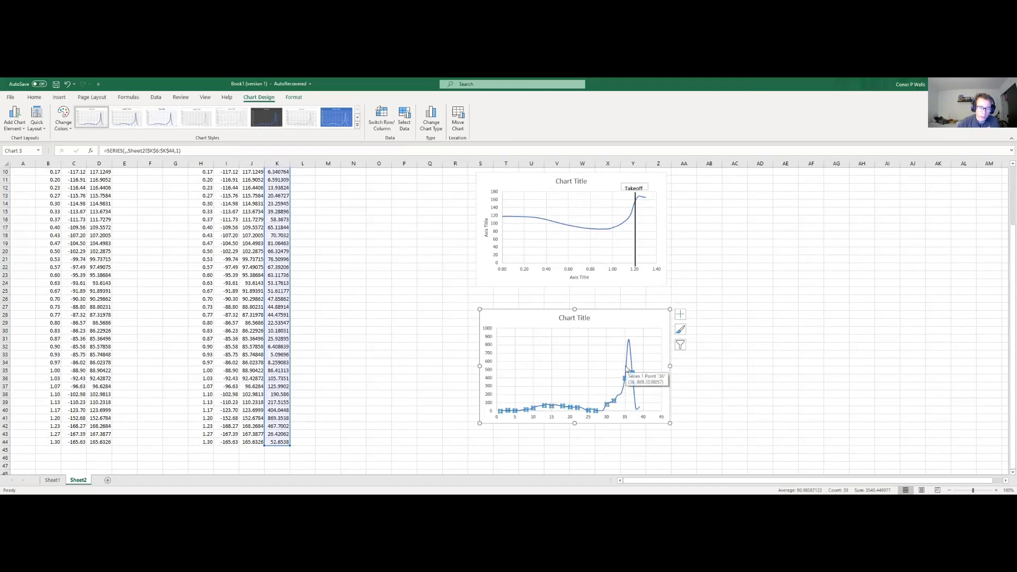
right_click(626, 370)
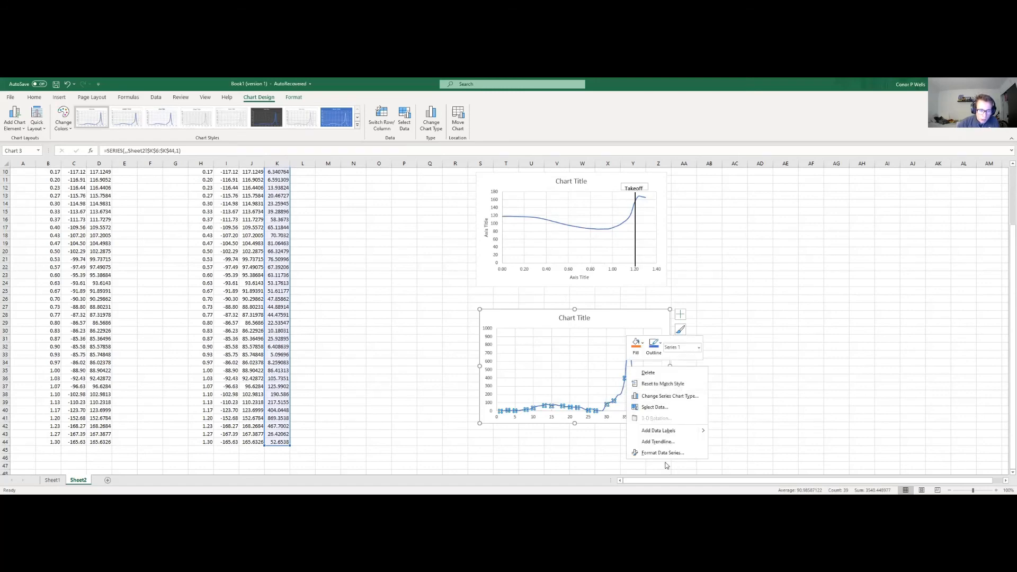
right_click(612, 405)
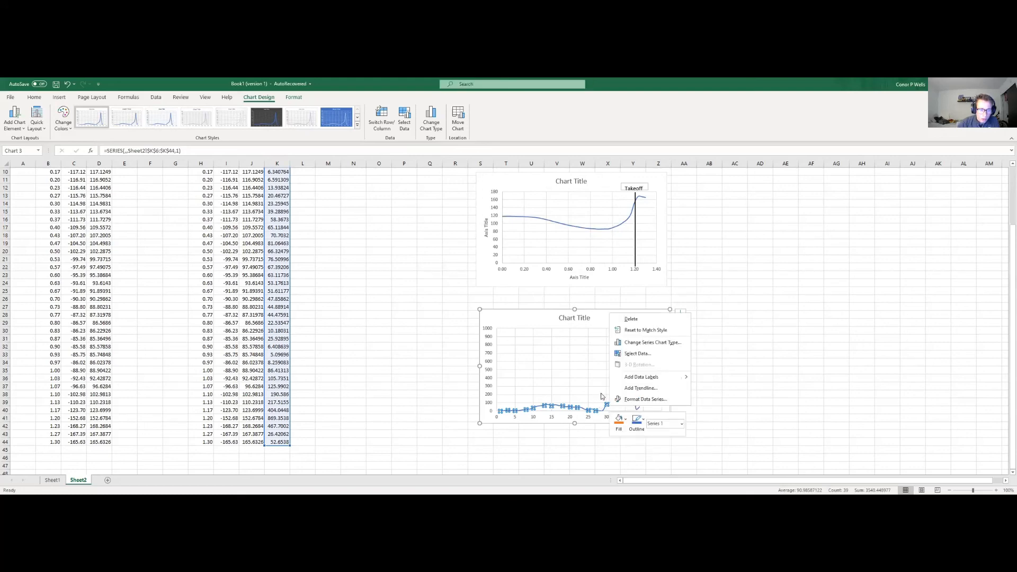
left_click(636, 354)
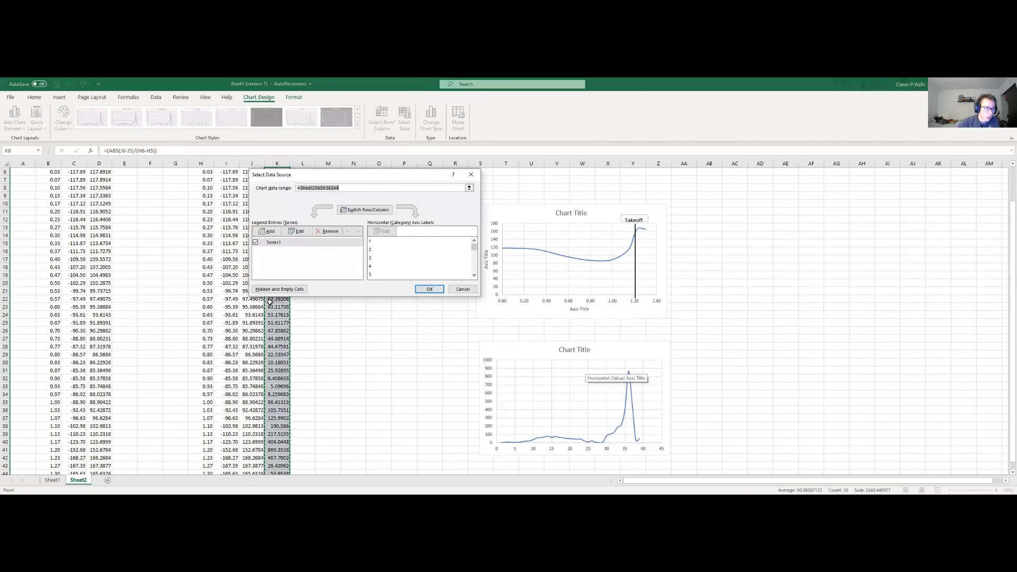
left_click(296, 231)
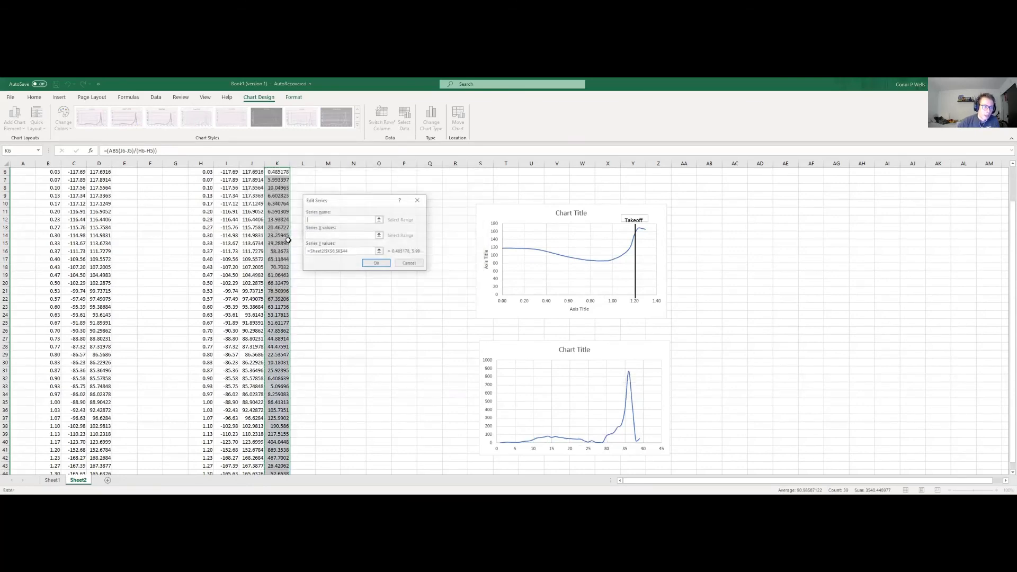
left_click(379, 235)
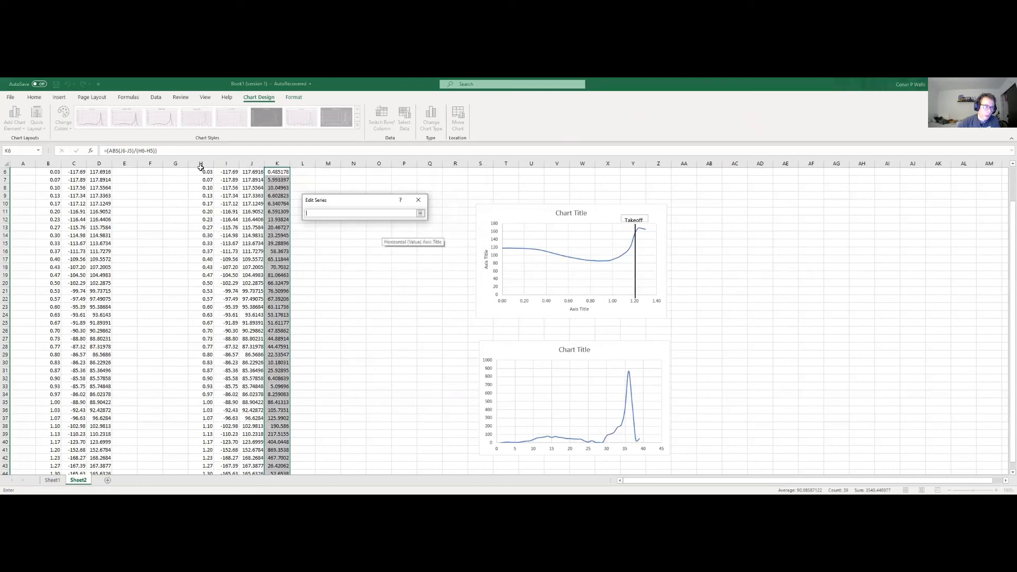
left_click(206, 173)
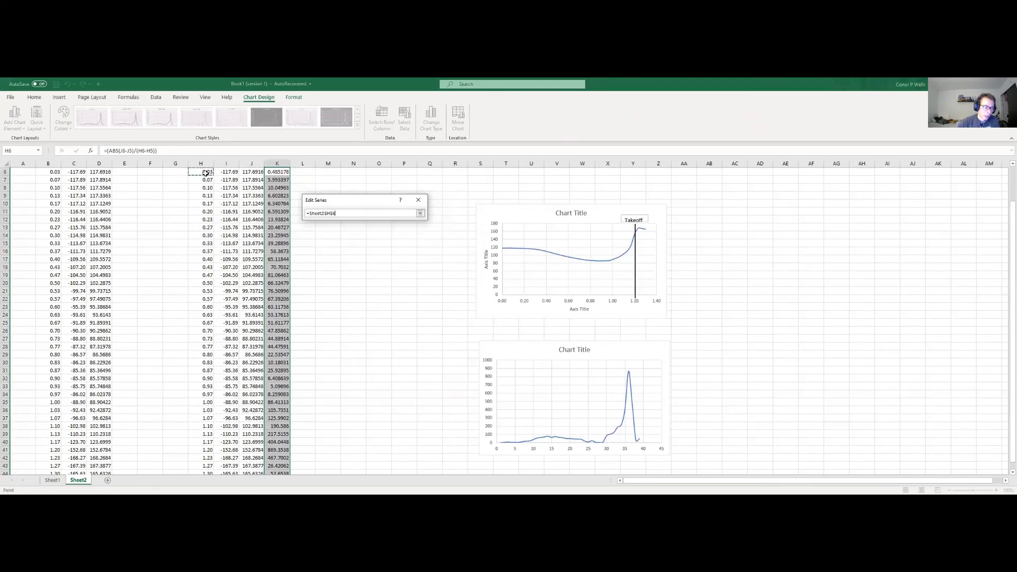
scroll(203, 450, "down", 1)
left_click(203, 450, "shift")
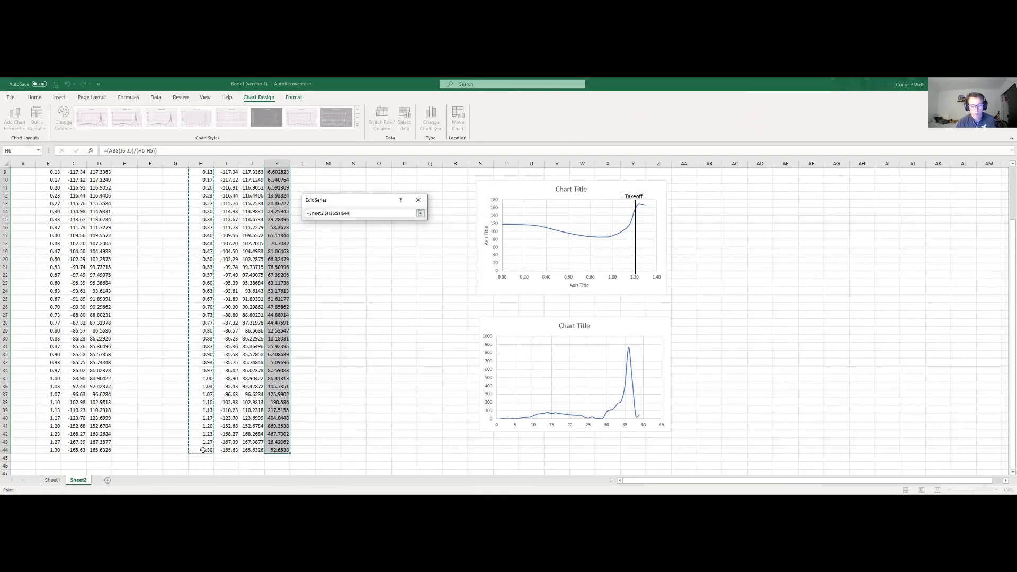
key("Return")
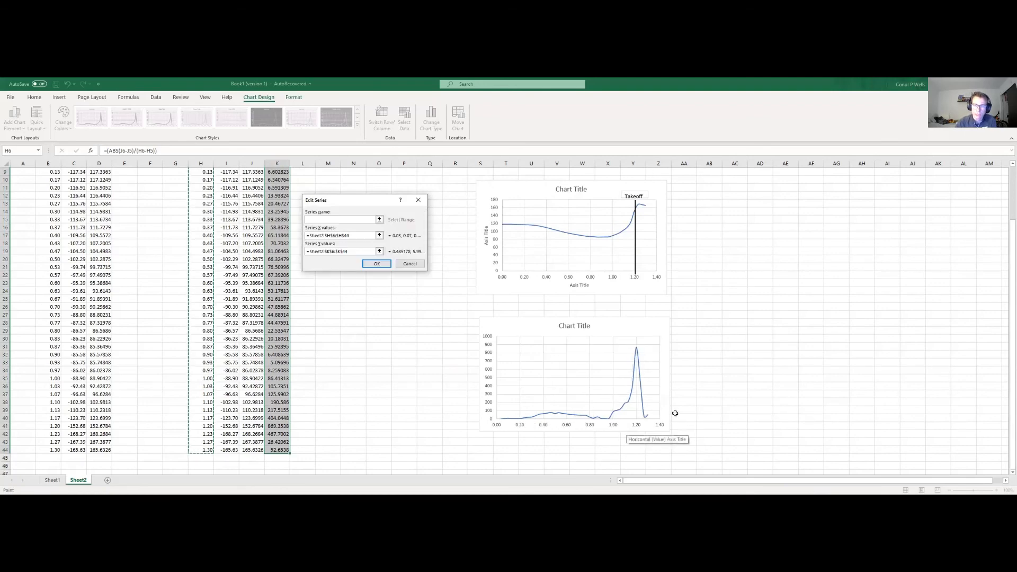
left_click(683, 386)
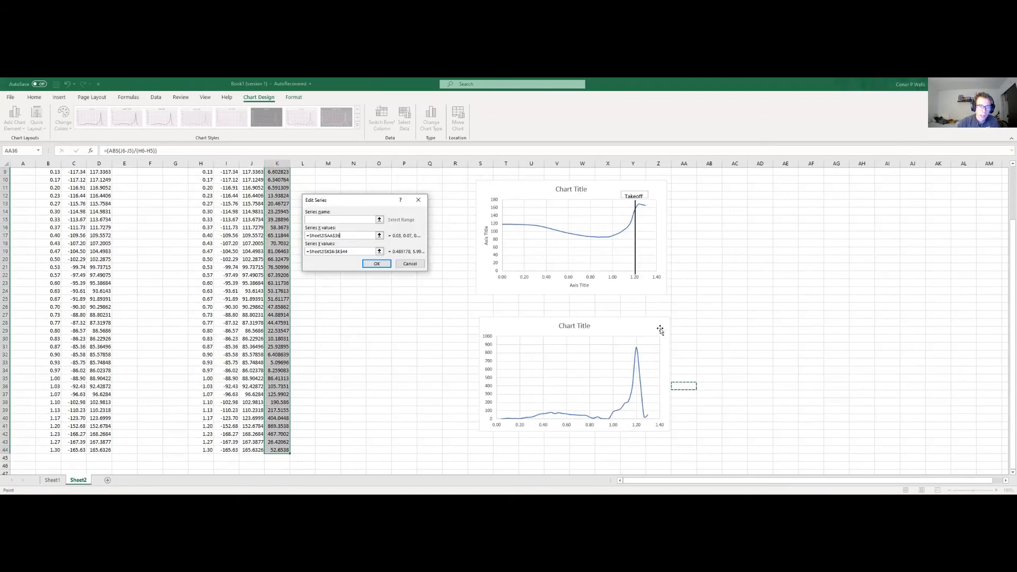
left_click(376, 263)
left_click(427, 288)
Step: Add axis titles to the angular velocity chart and deselect the chart
left_click(680, 322)
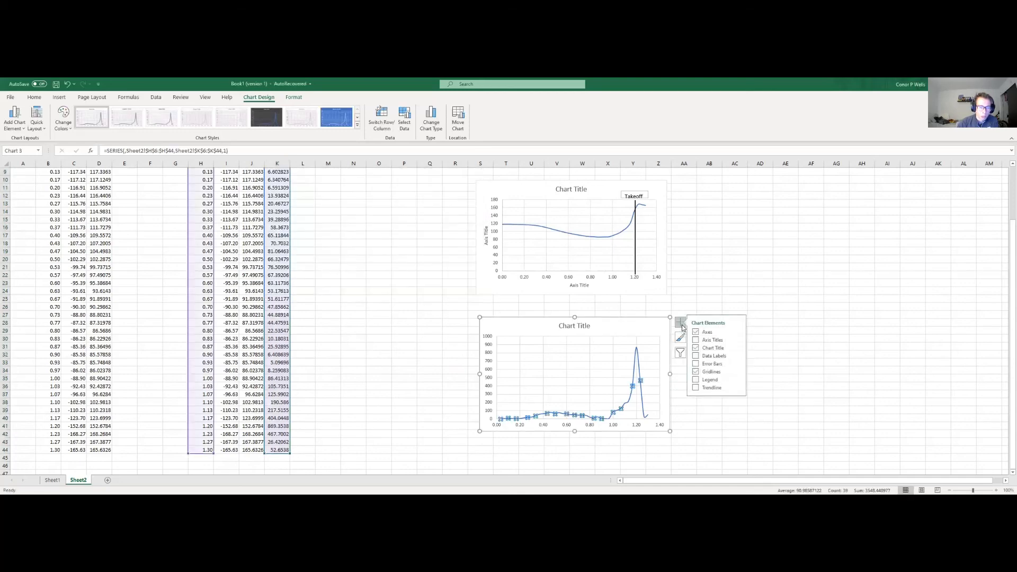
left_click(700, 340)
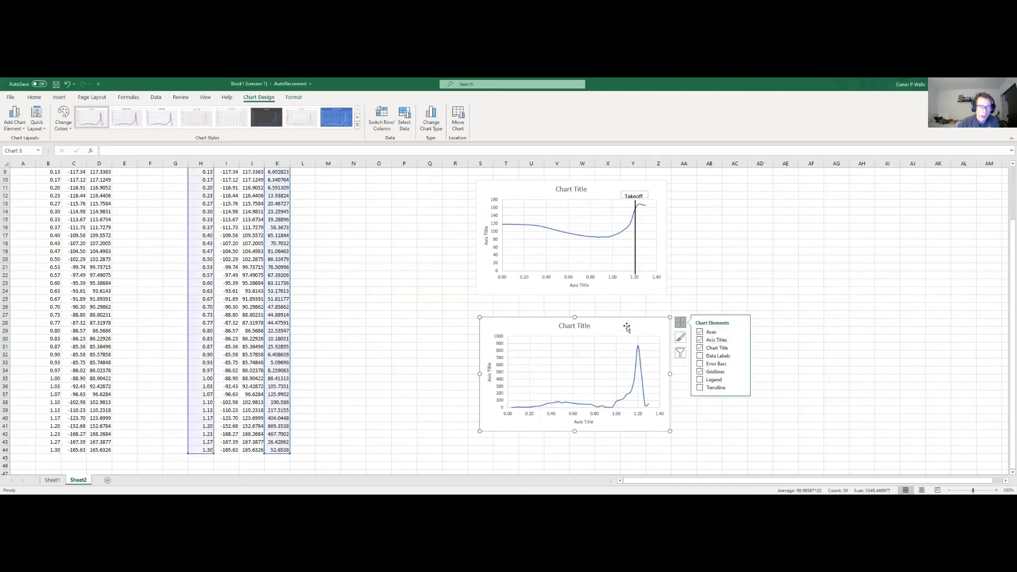
left_click(745, 276)
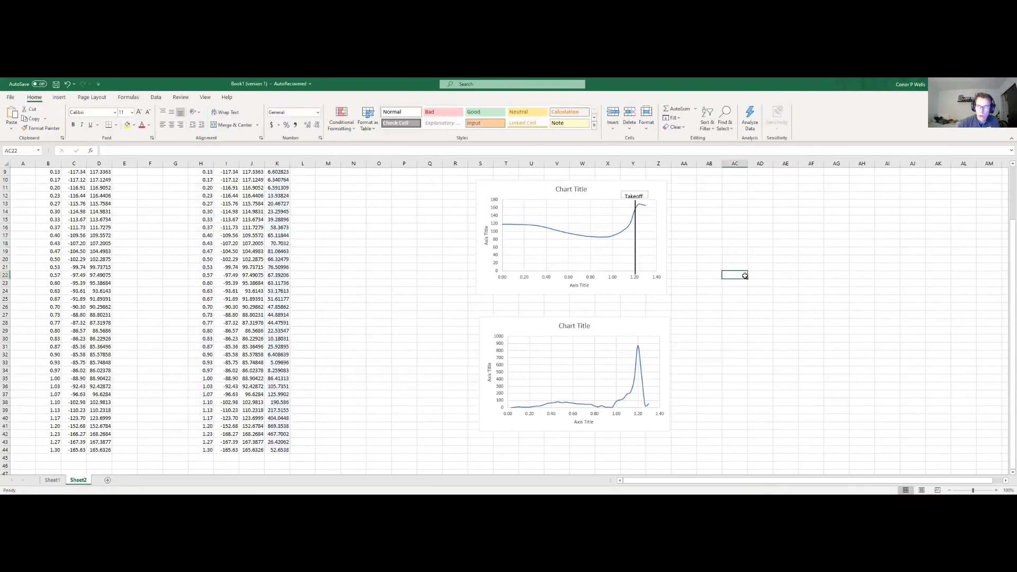